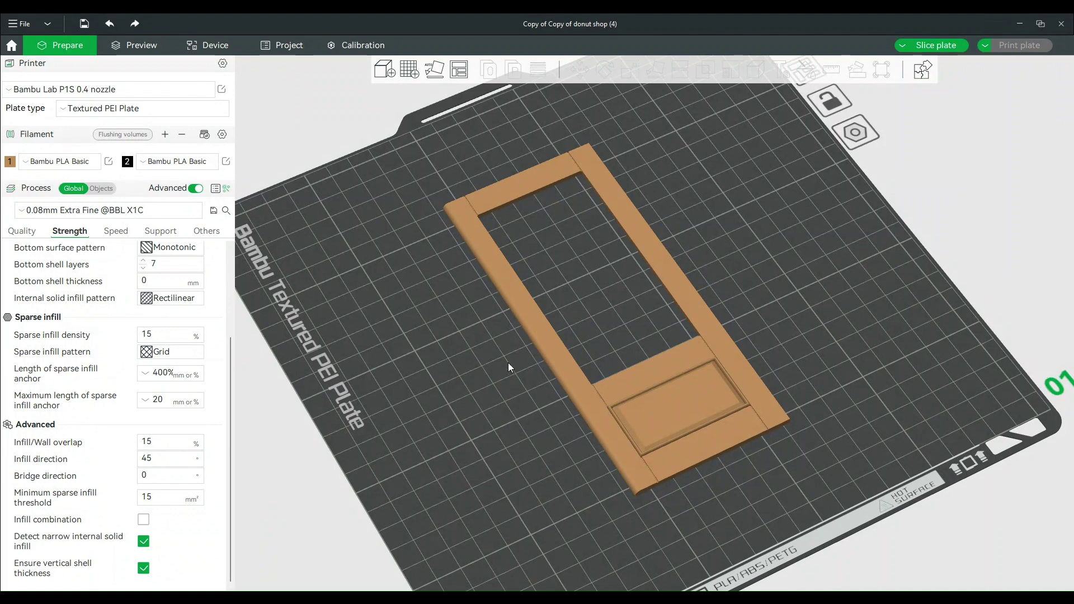
Slice the plate and inspect the direction of the top surface lines on the door frame.
middle_click_drag(473, 331, 380, 343)
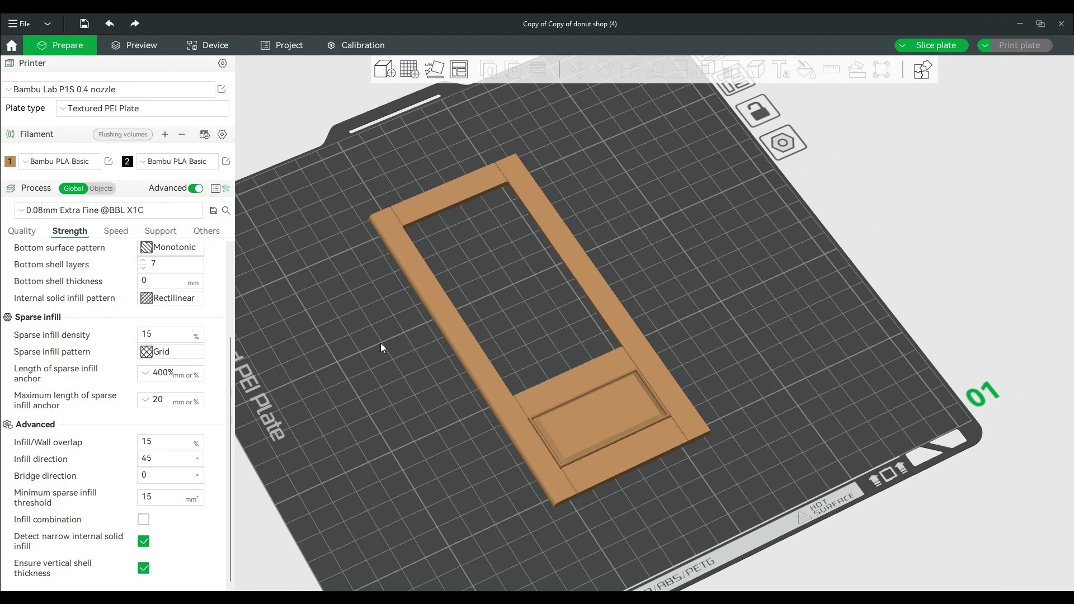
scroll(381, 344, "up", 3)
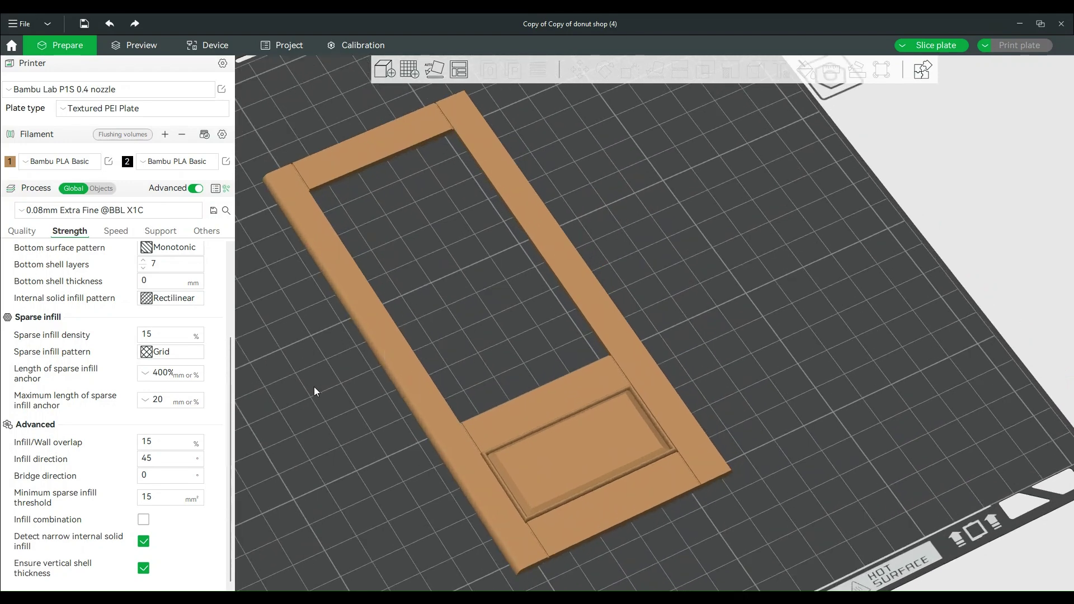
middle_click_drag(314, 388, 400, 411)
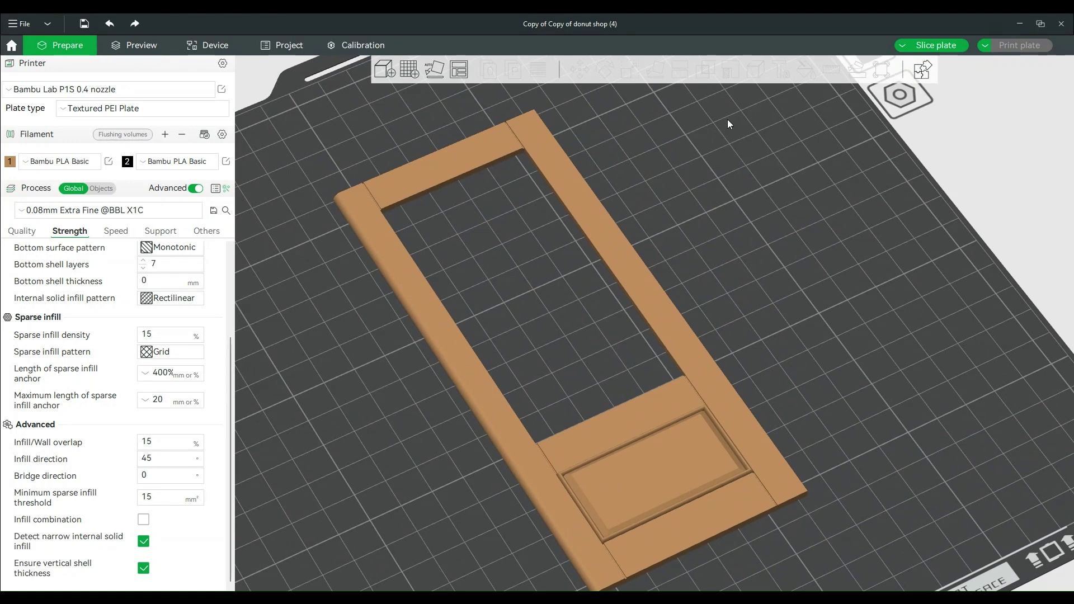
left_click(935, 46)
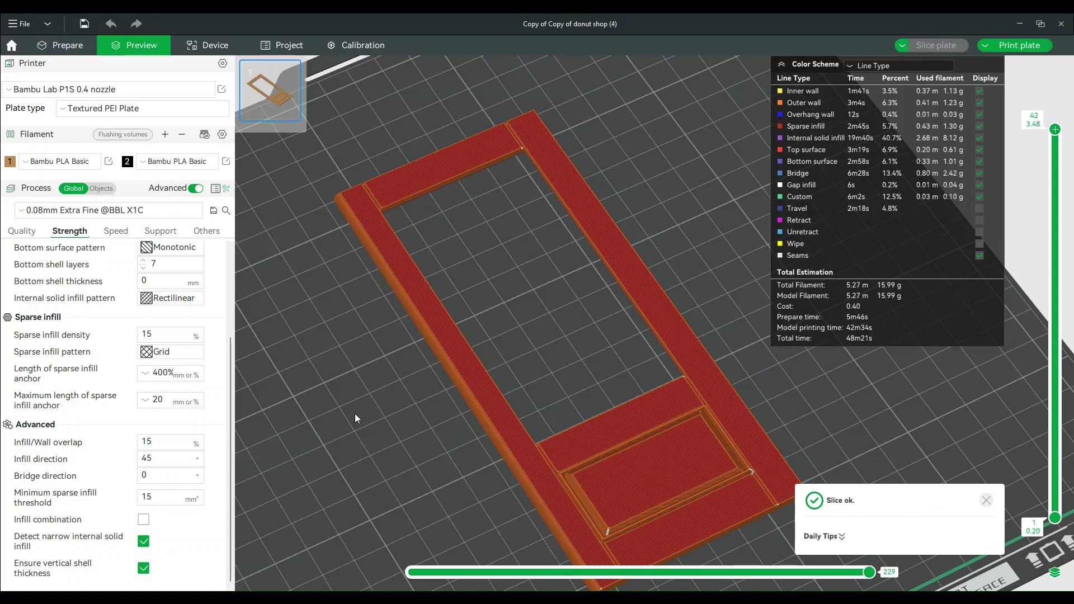
scroll(394, 337, "up", 10)
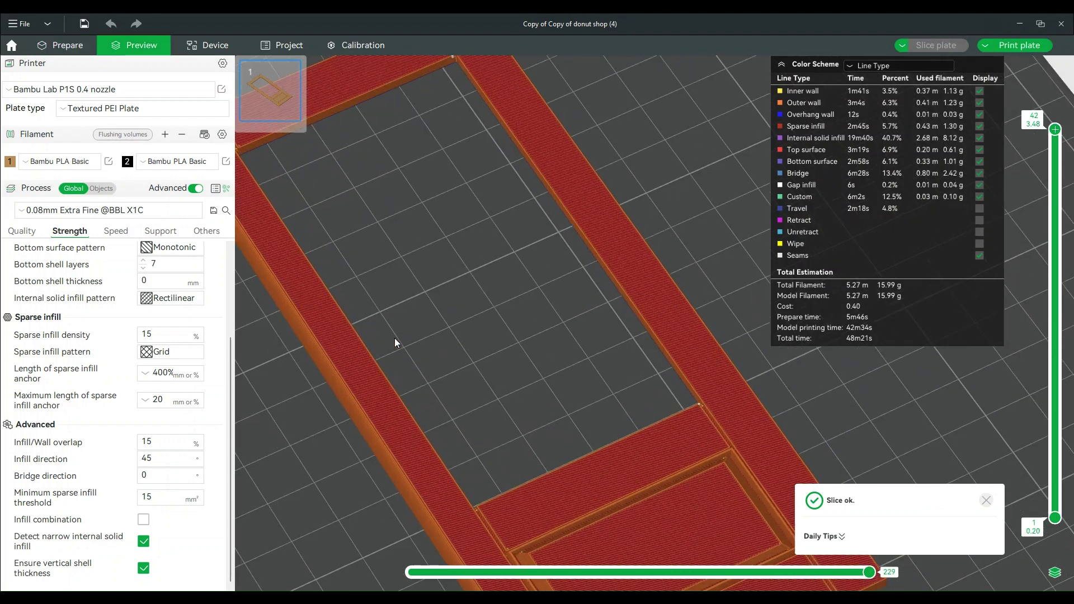
right_click_drag(563, 335, 354, 371)
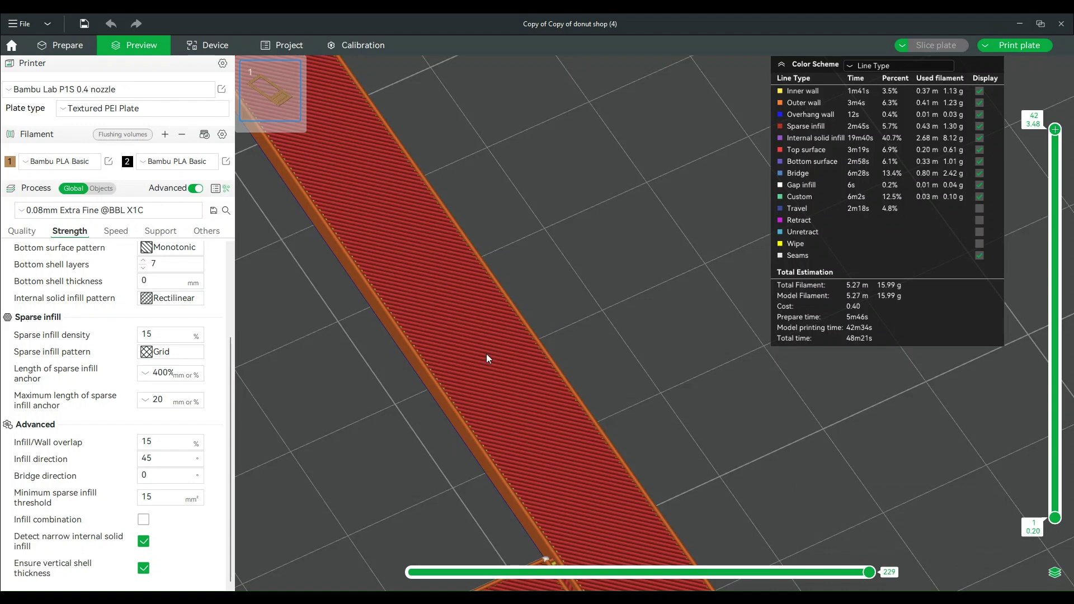
scroll(427, 373, "down", 10)
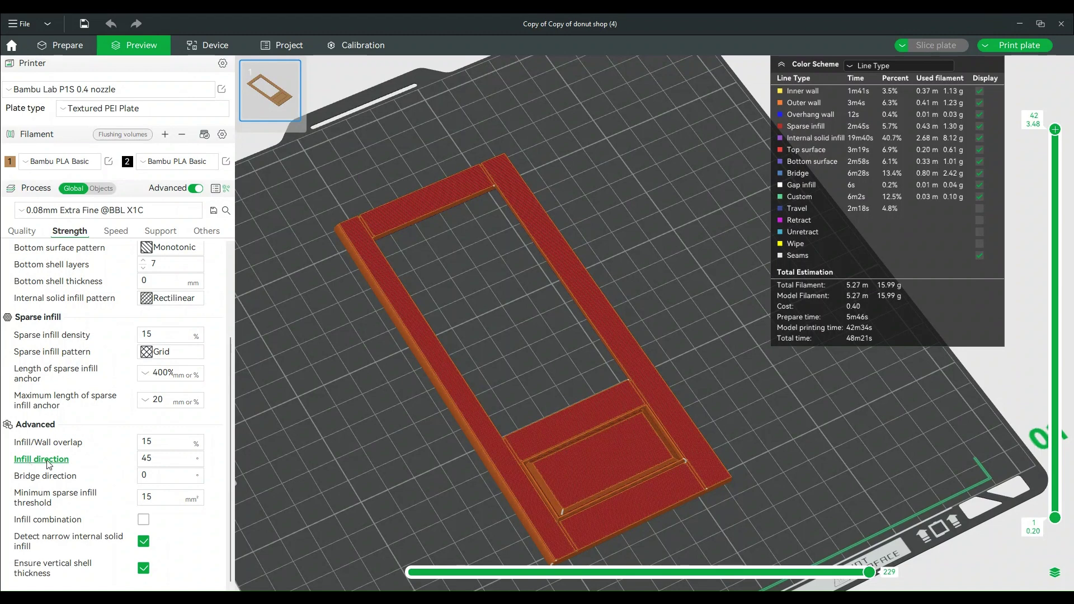
Set the global infill direction to 90 degrees in the strength settings.
left_click(178, 458)
double_click(140, 458)
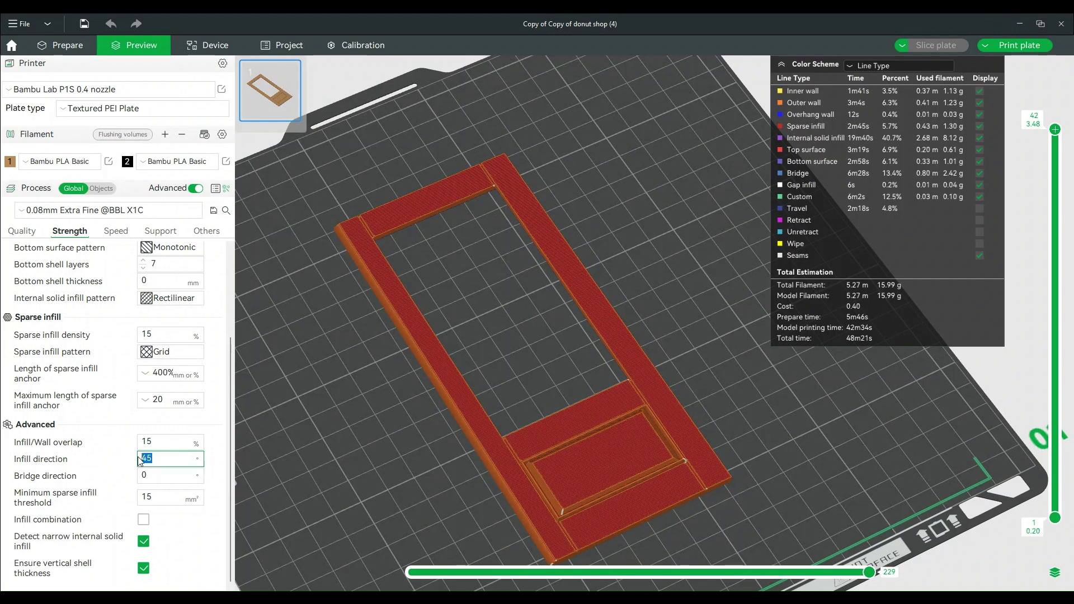
type("90")
key("Return")
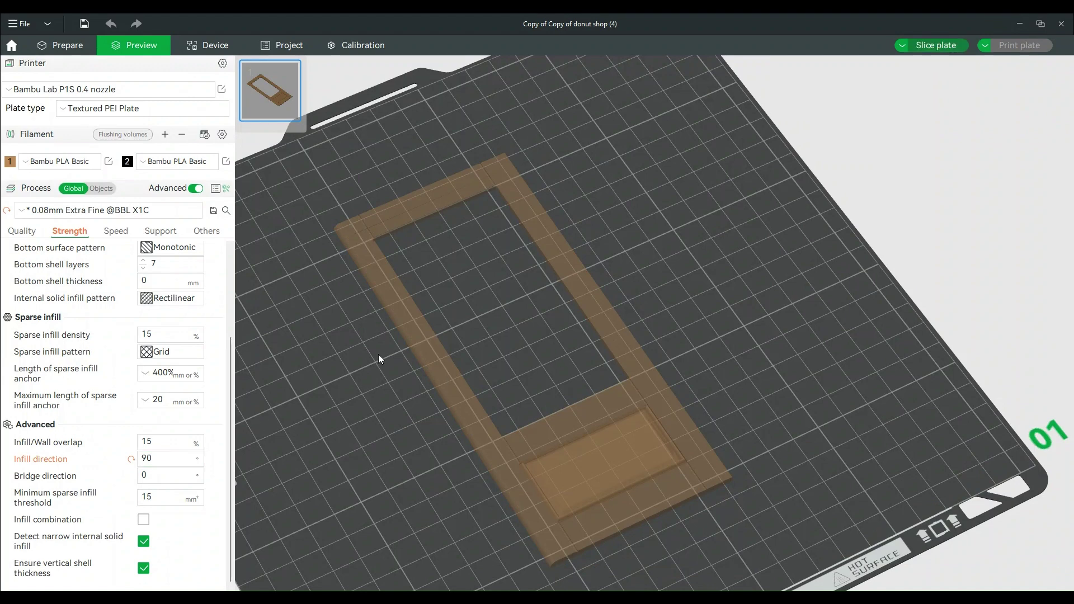
Examine the surface line direction on the re-sliced door, especially around its lower panel.
scroll(340, 424, "up", 10)
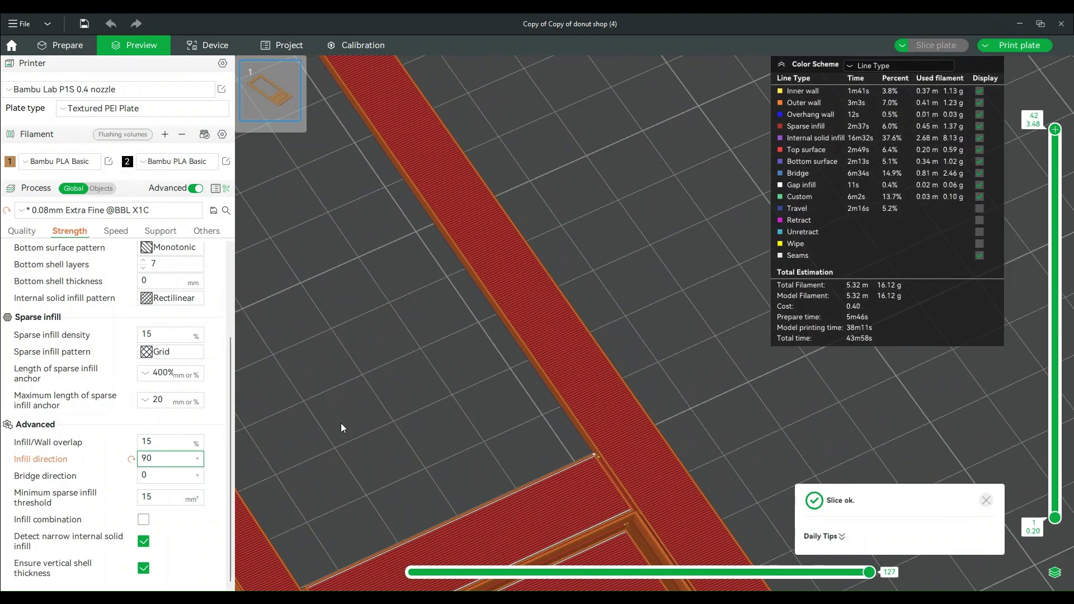
middle_click_drag(315, 272, 286, 124)
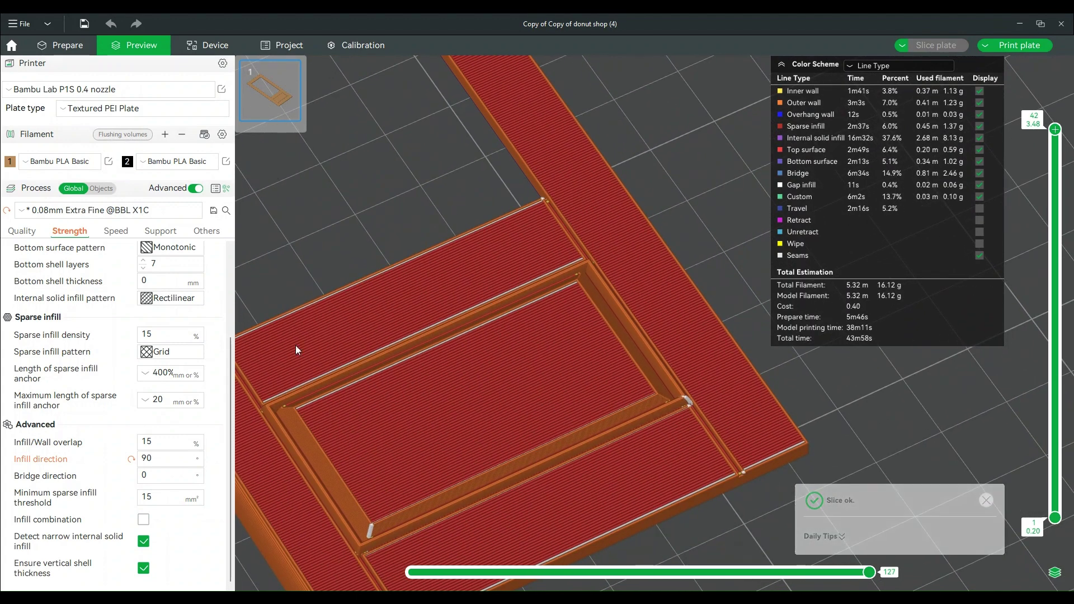
middle_click_drag(728, 239, 736, 136)
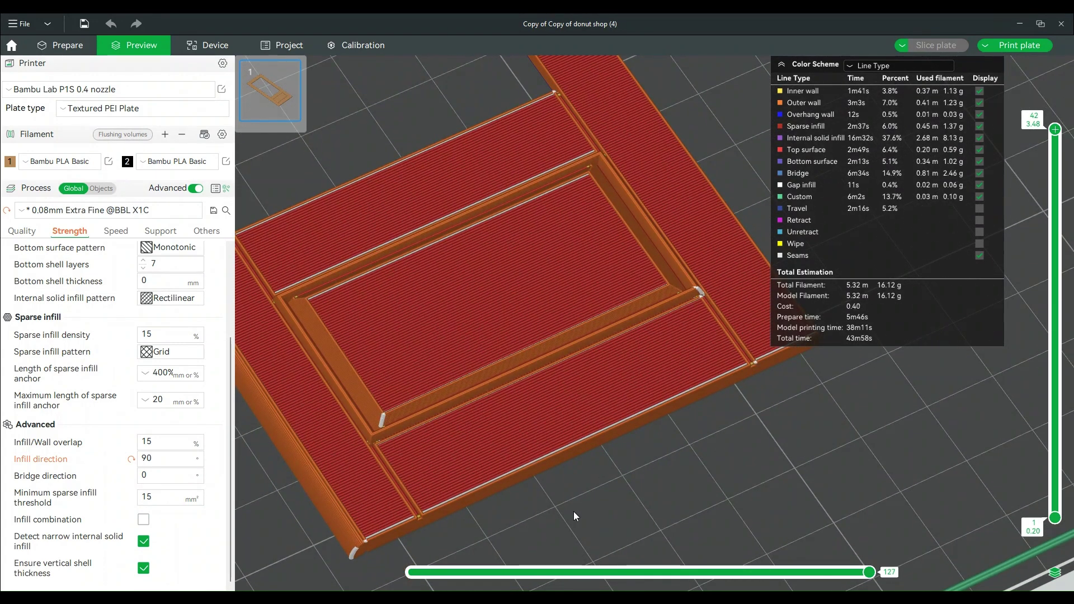
middle_click_drag(572, 511, 587, 512)
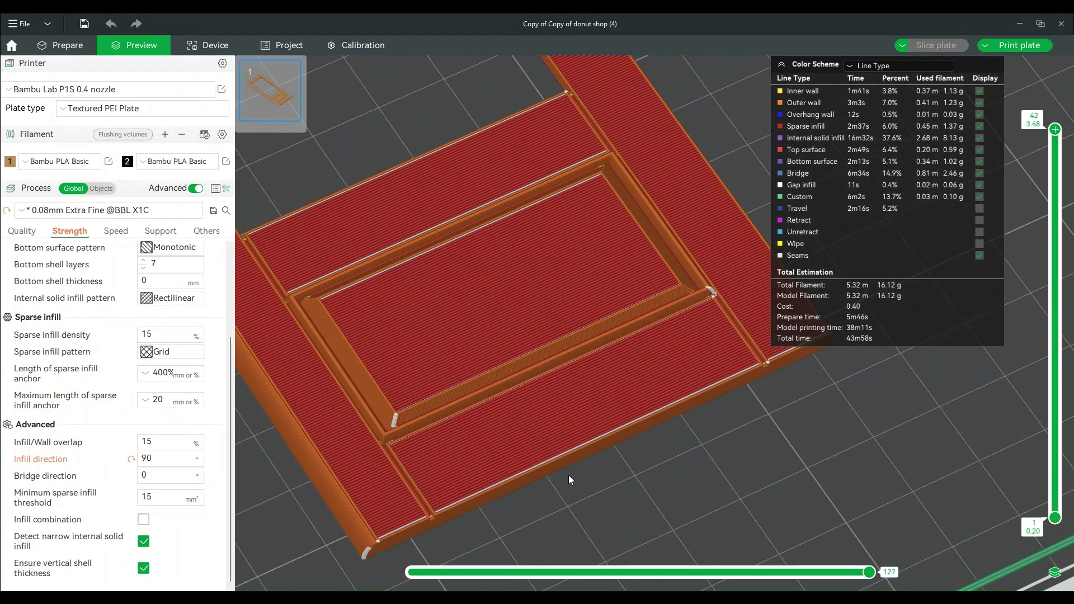
scroll(568, 479, "down", 8)
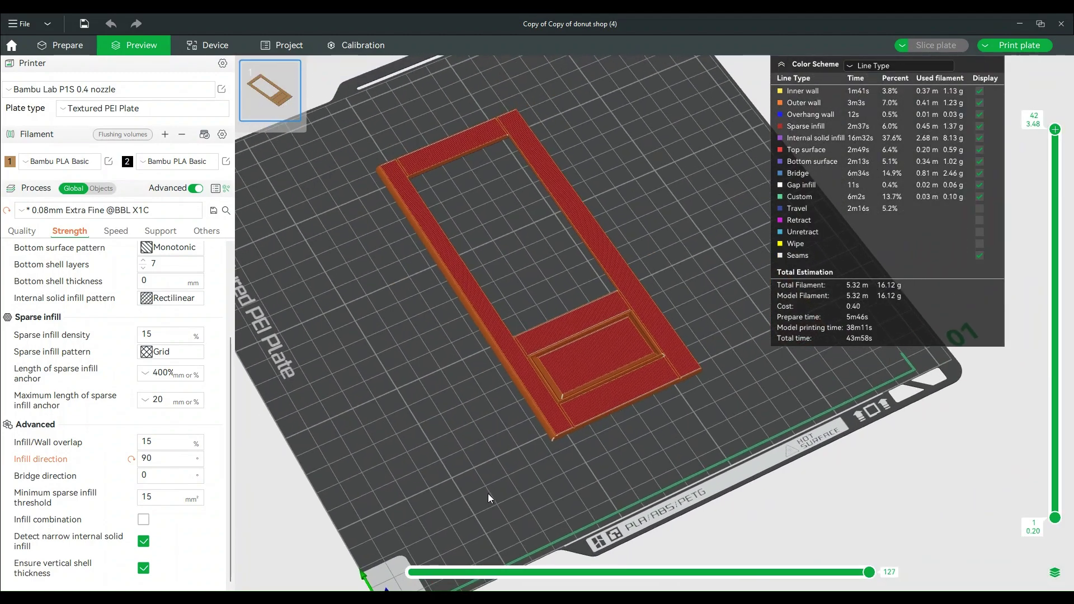
middle_click_drag(488, 493, 478, 511)
middle_click_drag(672, 437, 678, 470)
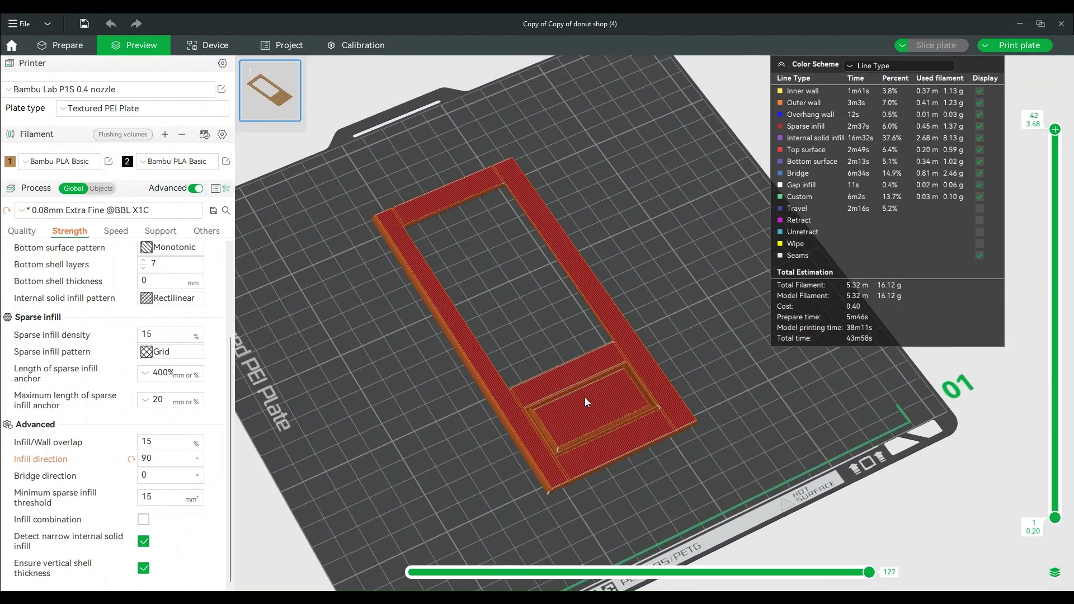
Return to the editing view and rotate the door 270 degrees about the Z axis.
left_click(61, 44)
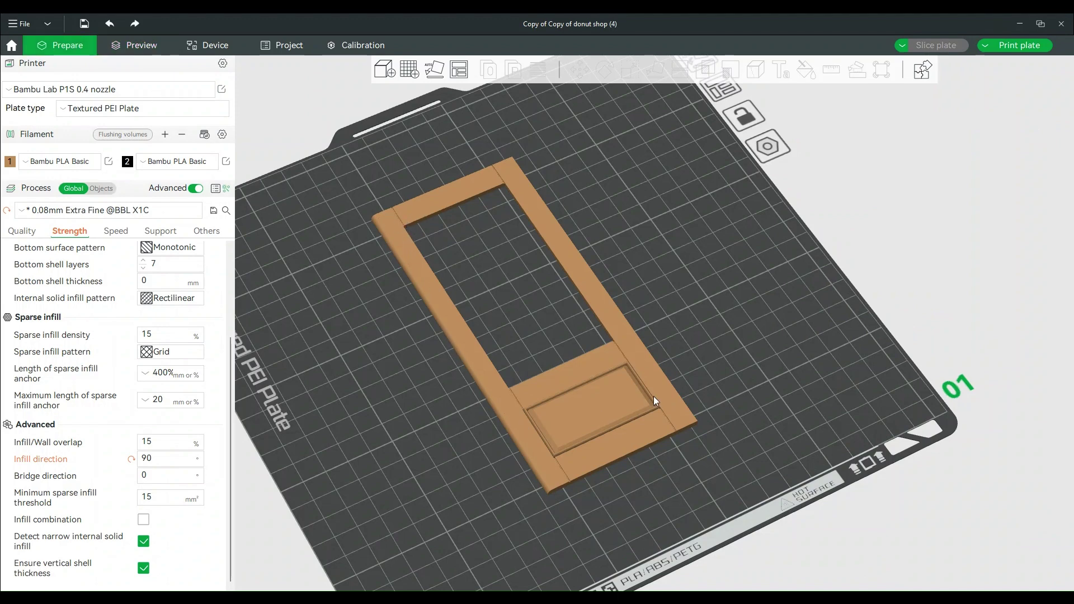
left_click(603, 434)
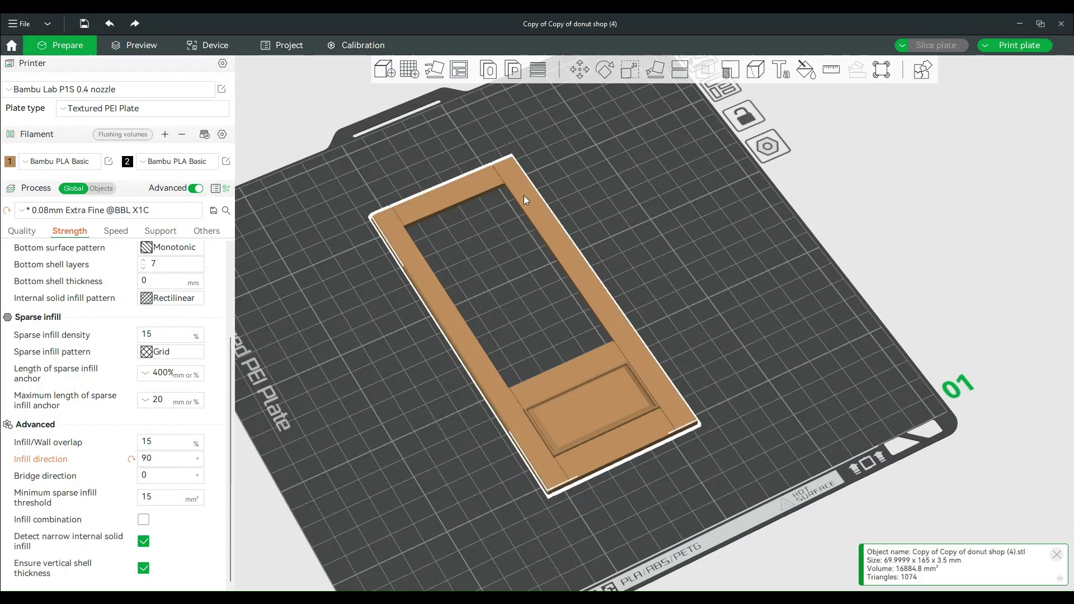
left_click(602, 70)
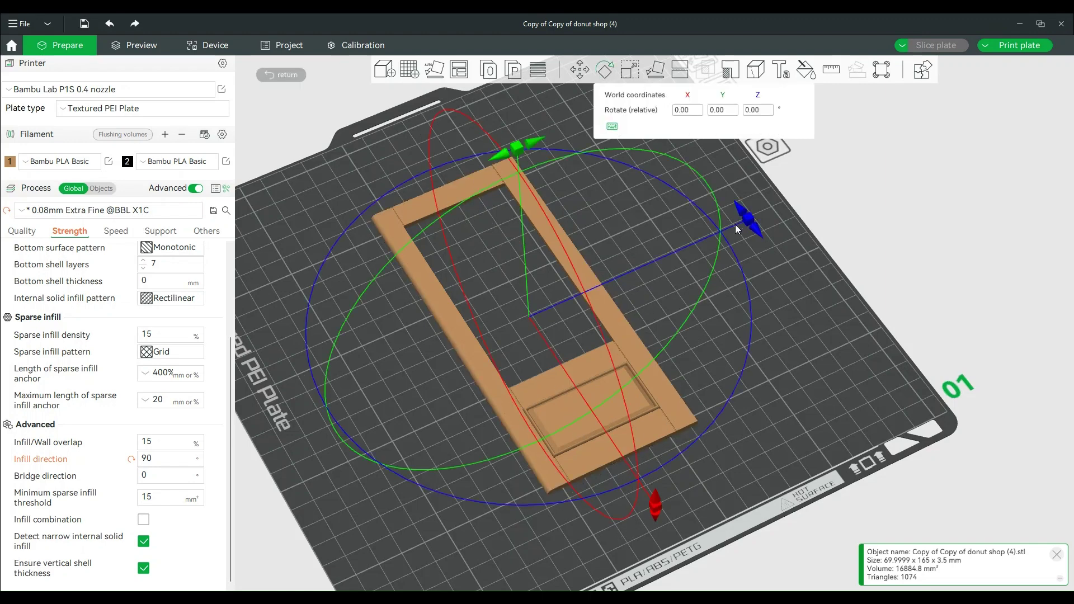
left_click_drag(734, 224, 619, 448)
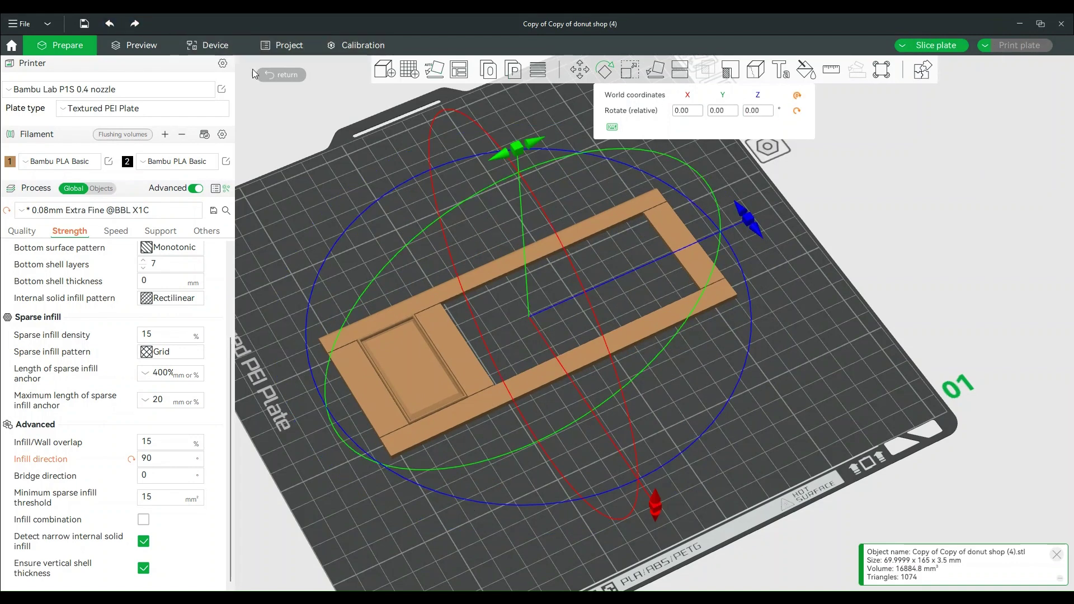
left_click(109, 24)
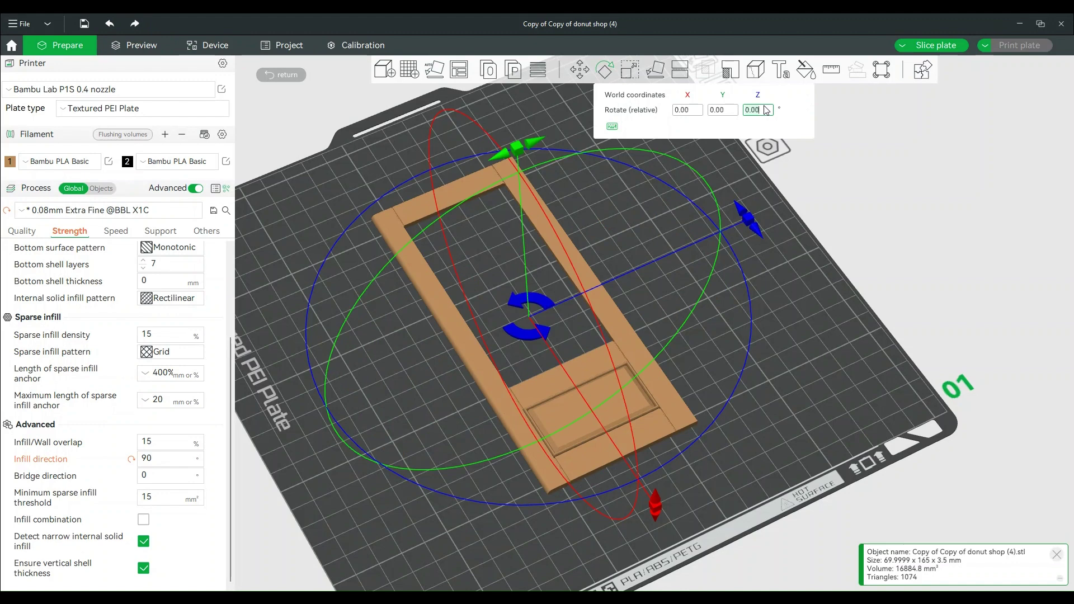
type("270")
key("Return")
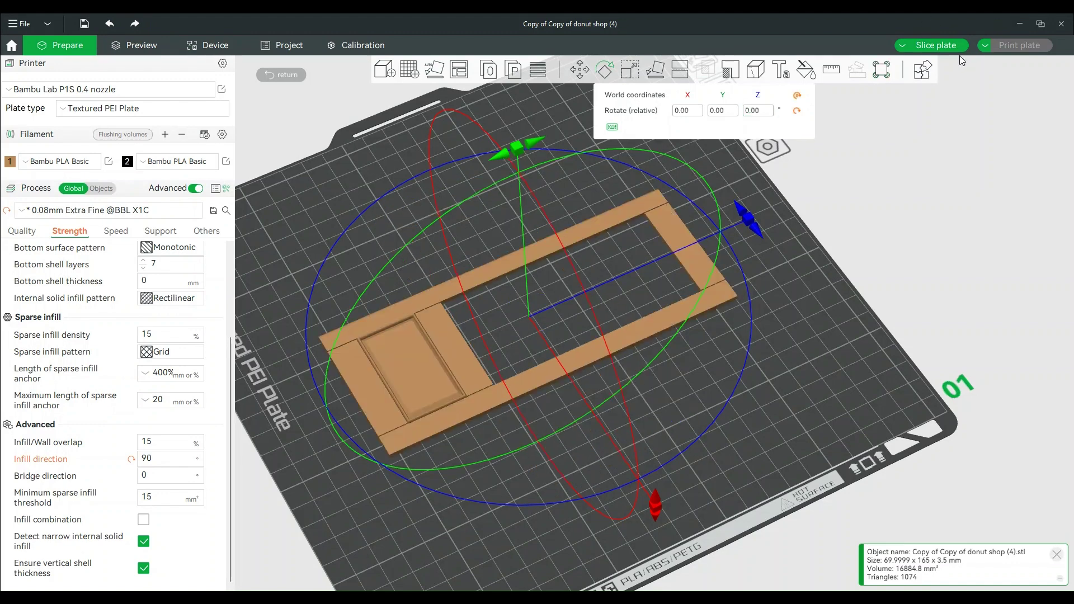
Slice the rotated door and examine the top surface lines where the long and short frame members meet.
left_click(936, 45)
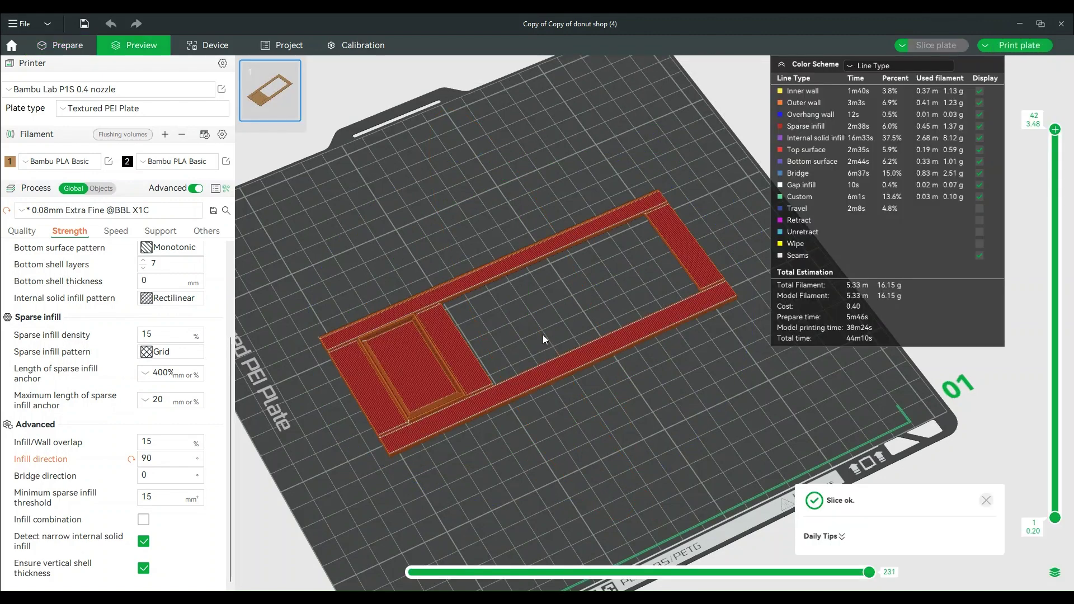
scroll(543, 336, "up", 8)
scroll(524, 298, "down", 5)
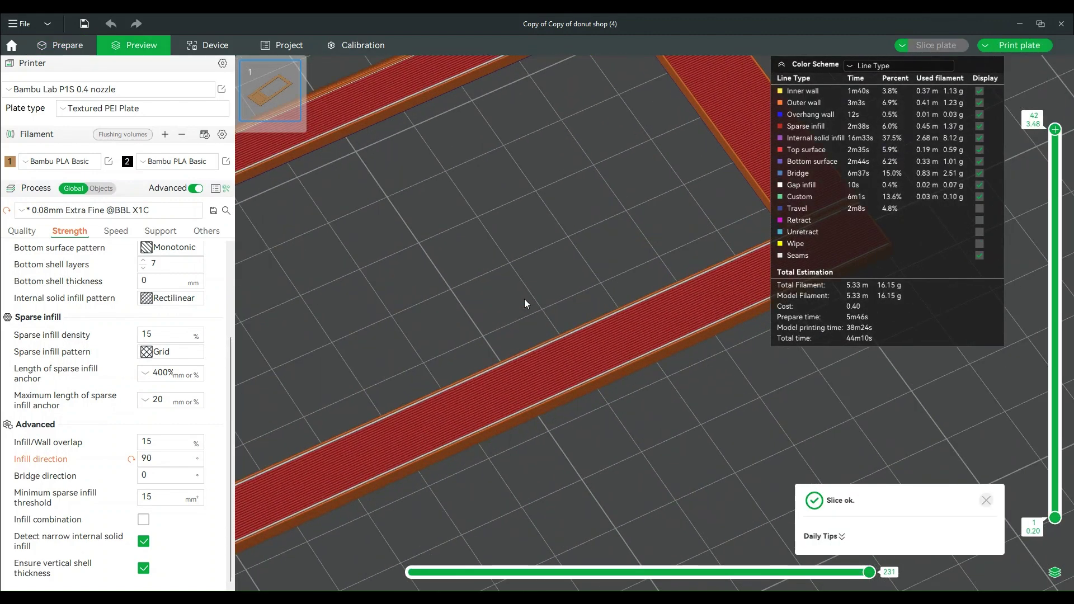
scroll(407, 374, "up", 5)
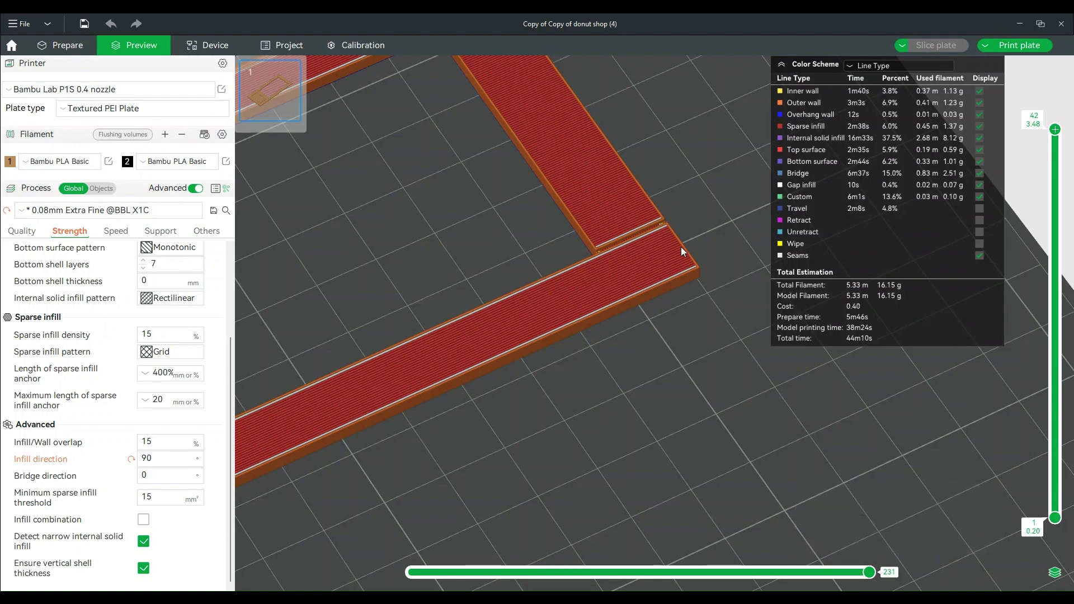
middle_click_drag(649, 367, 735, 434)
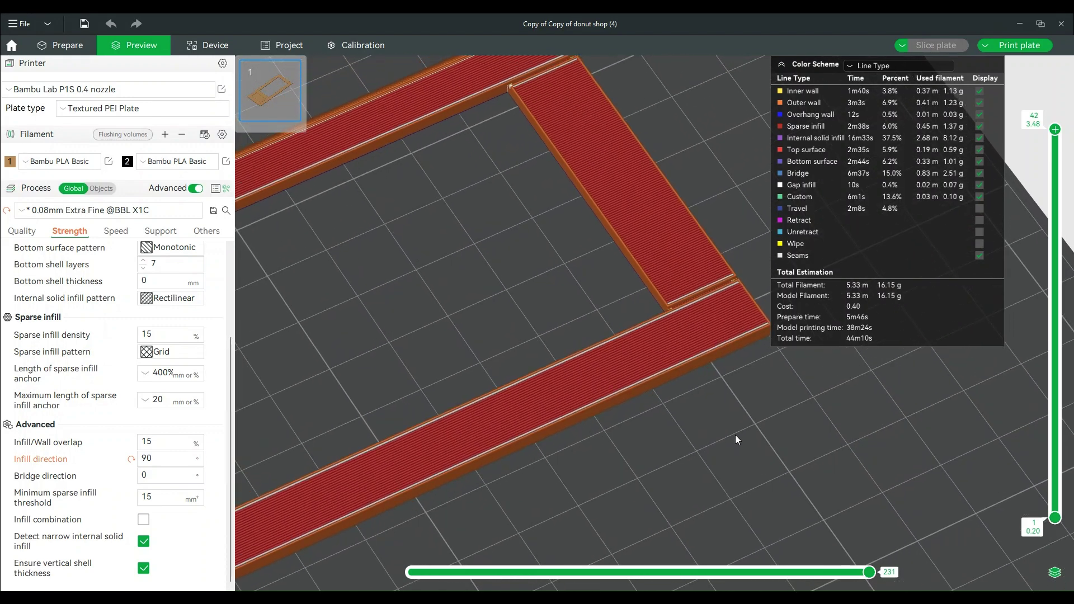
scroll(546, 268, "down", 1)
right_click_drag(512, 233, 578, 306)
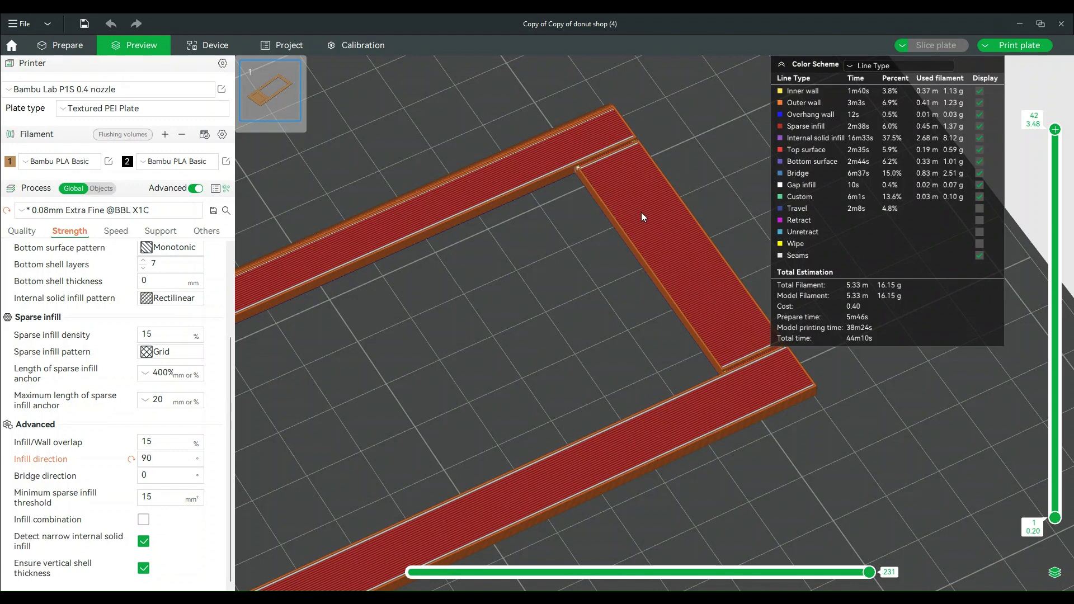
scroll(642, 217, "up", 3)
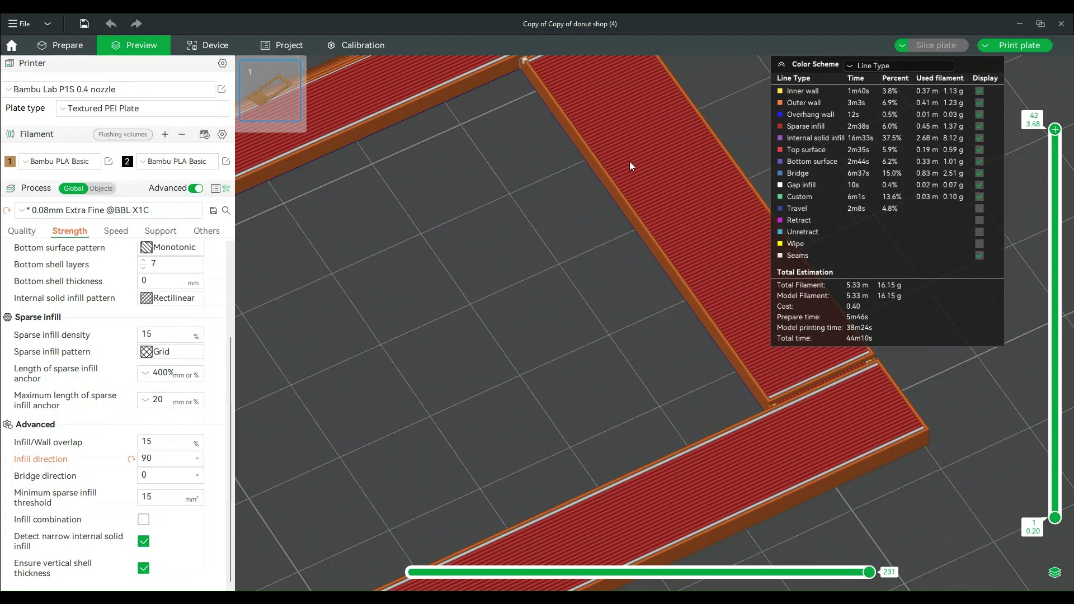
scroll(552, 240, "down", 8)
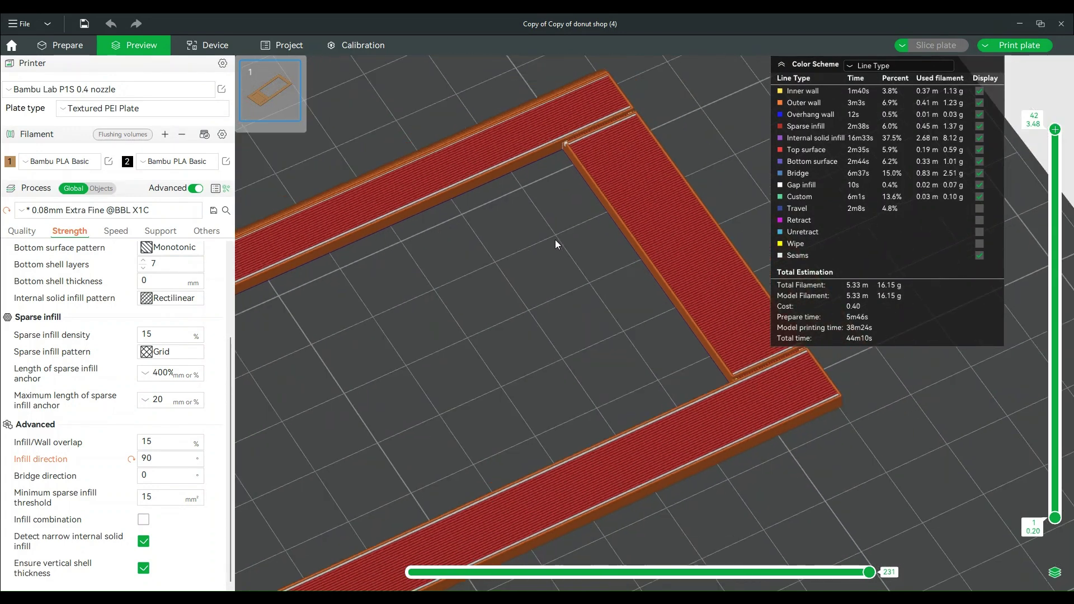
right_click_drag(554, 325, 593, 277)
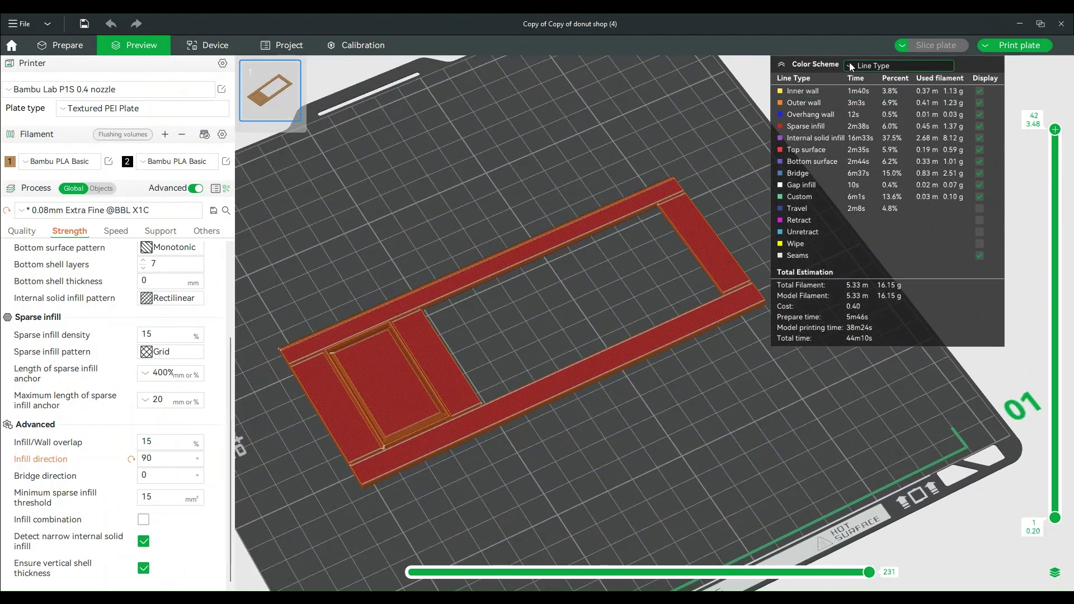
Add a cube modifier to the door and move it onto the frame beside the lower panel.
left_click(68, 46)
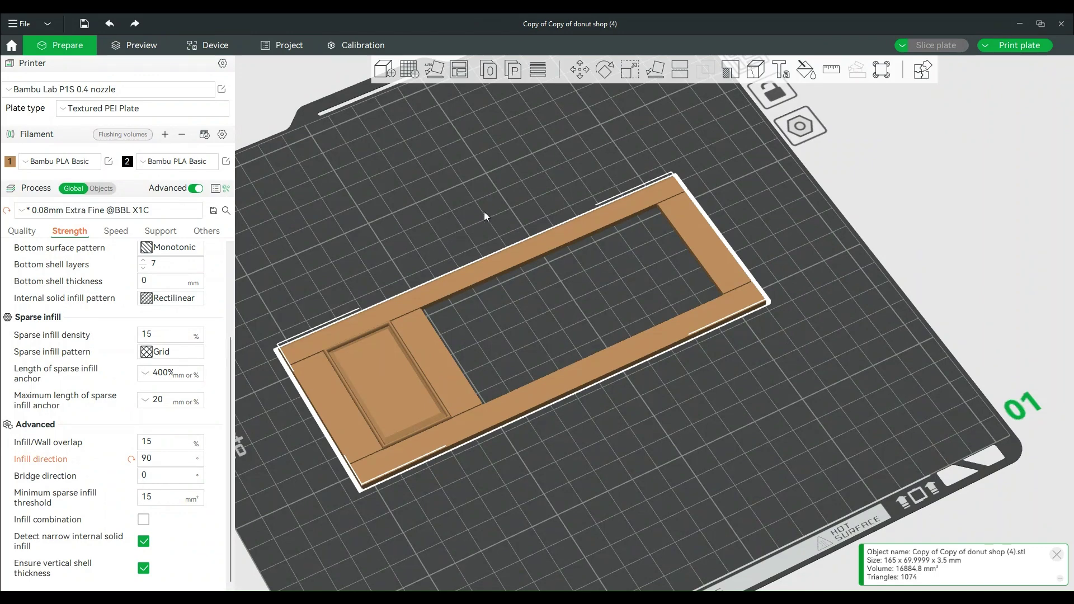
left_click(603, 230)
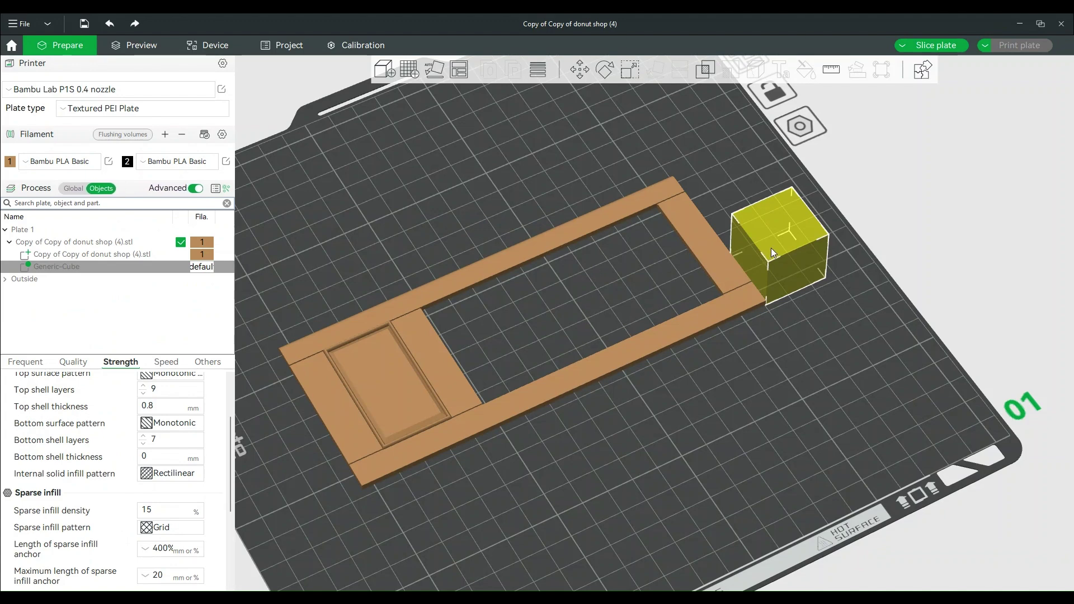
left_click_drag(771, 248, 439, 325)
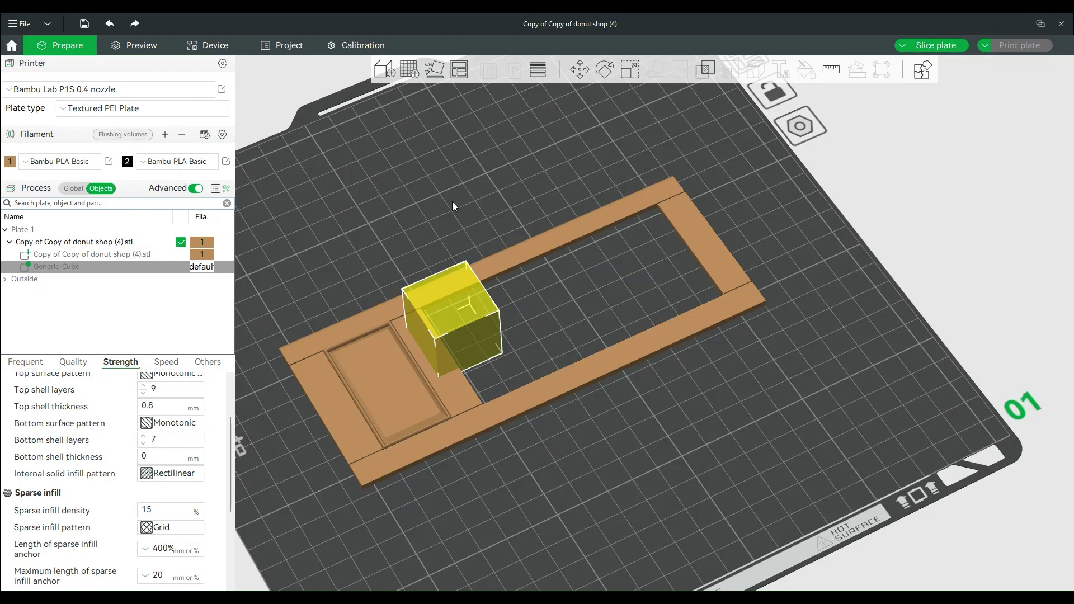
Scale the cube modifier along X to about 182.5 mm so it spans the door's length.
left_click(629, 70)
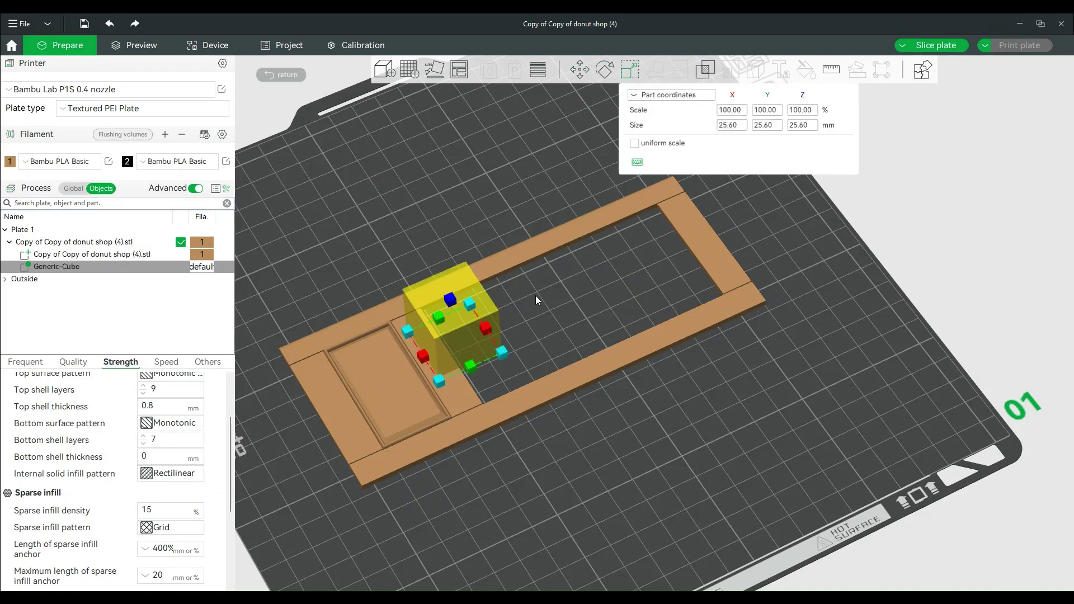
left_click_drag(486, 326, 610, 291)
left_click_drag(715, 241, 722, 236)
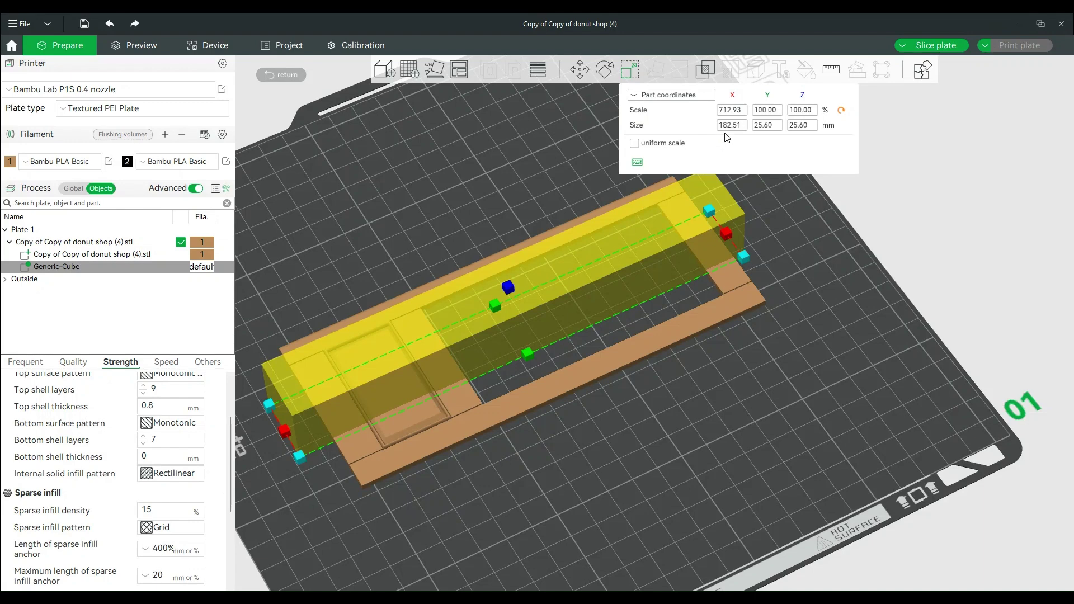
Set the cube modifier's X and Y sizes to 50 mm each.
left_click(733, 125)
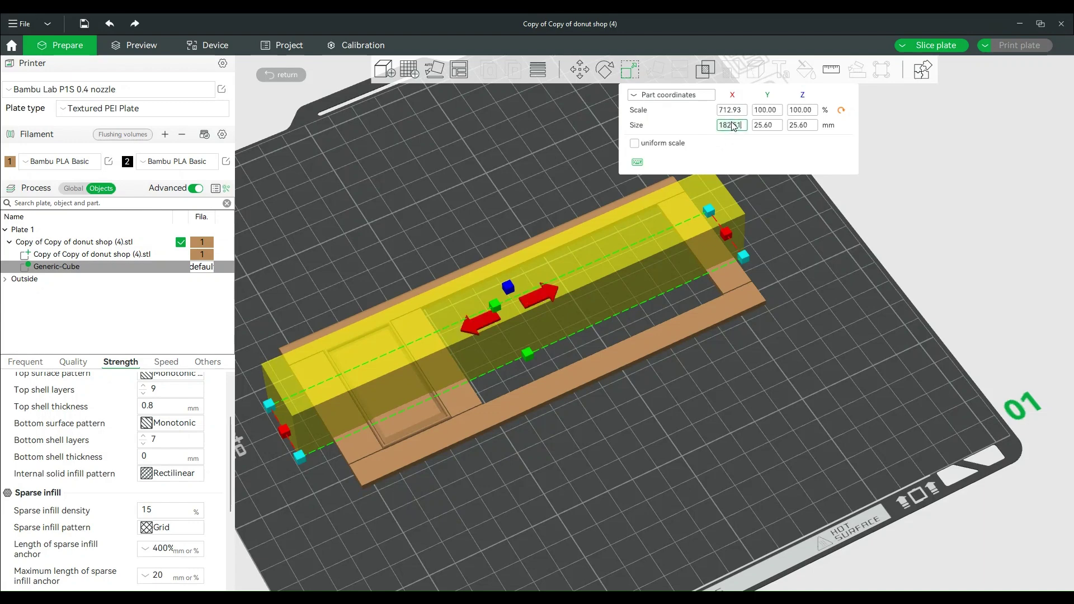
key("ctrl+a")
key("BackSpace")
type("50")
key("Return")
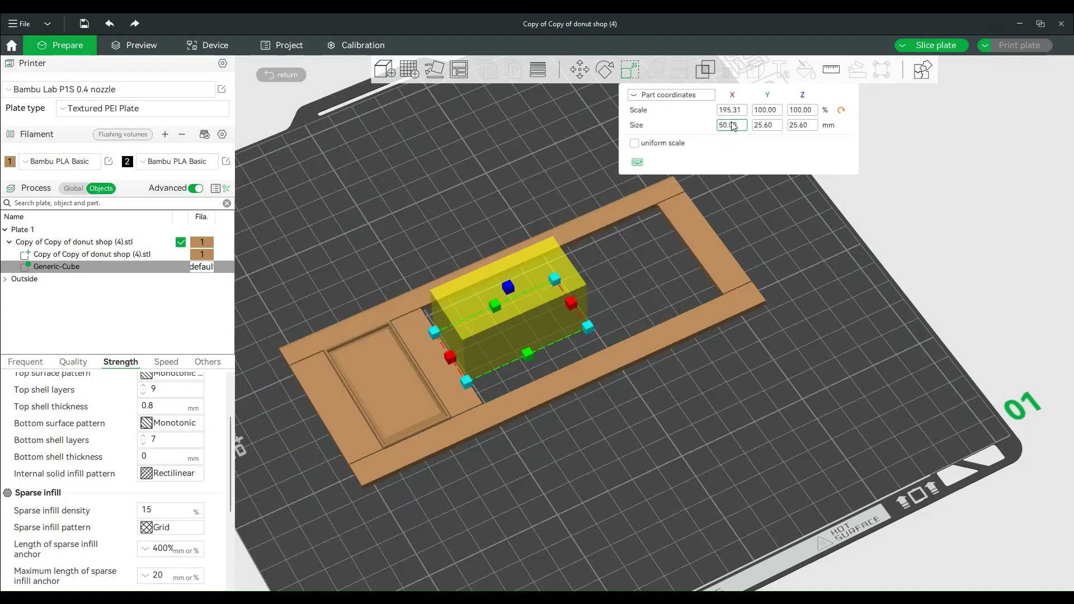
left_click(781, 125)
left_click(780, 127)
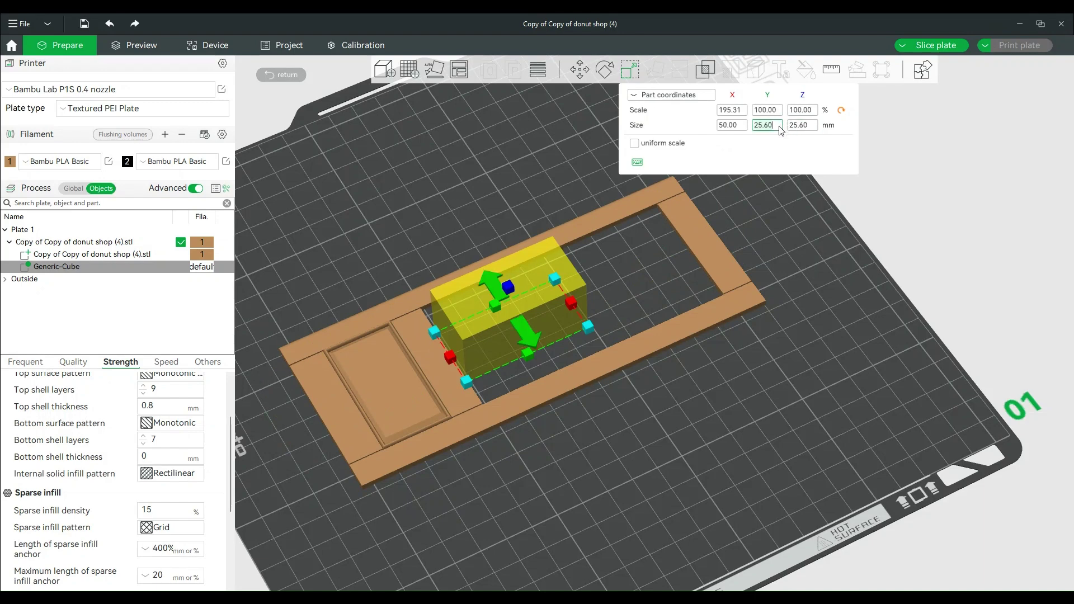
key("ctrl+a")
key("BackSpace")
type("50")
key("Return")
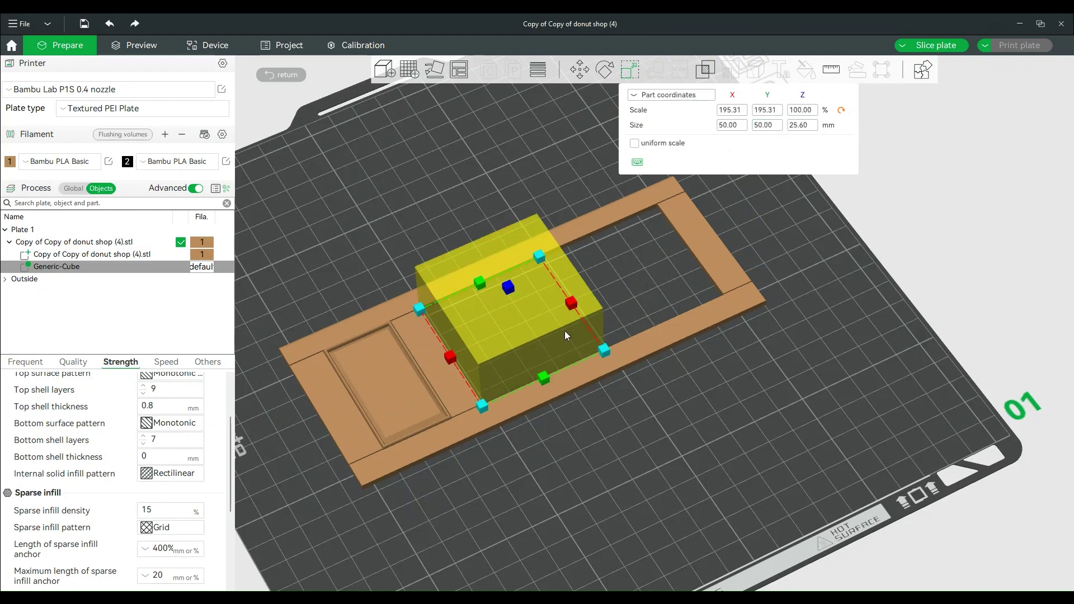
Stretch the cube modifier along X to about 179.5 mm and shift it over the area between the door's long frame members.
left_click_drag(447, 356, 291, 435)
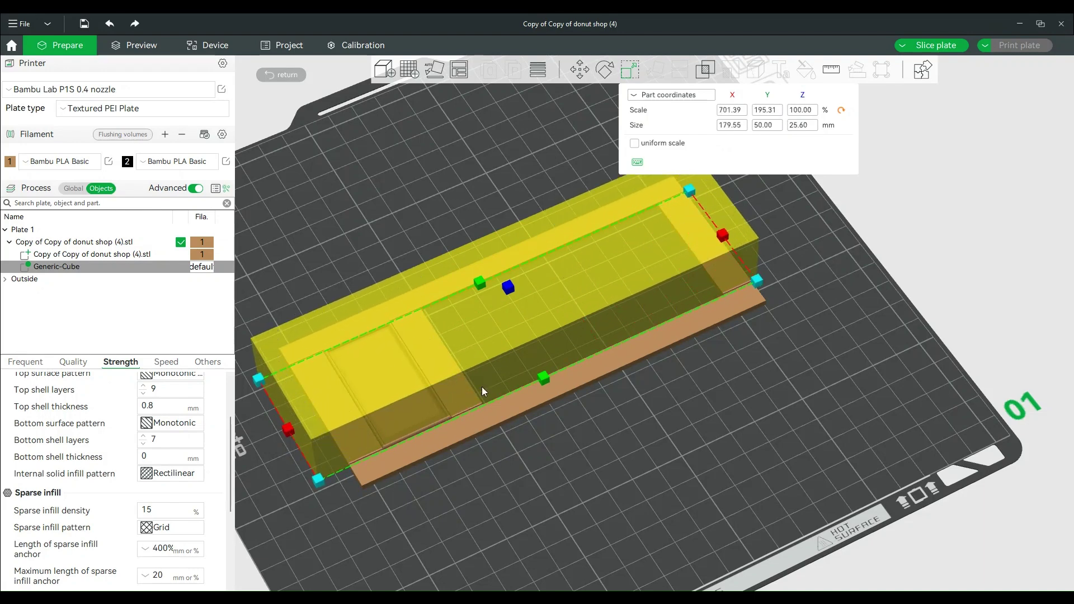
left_click_drag(503, 340, 512, 339)
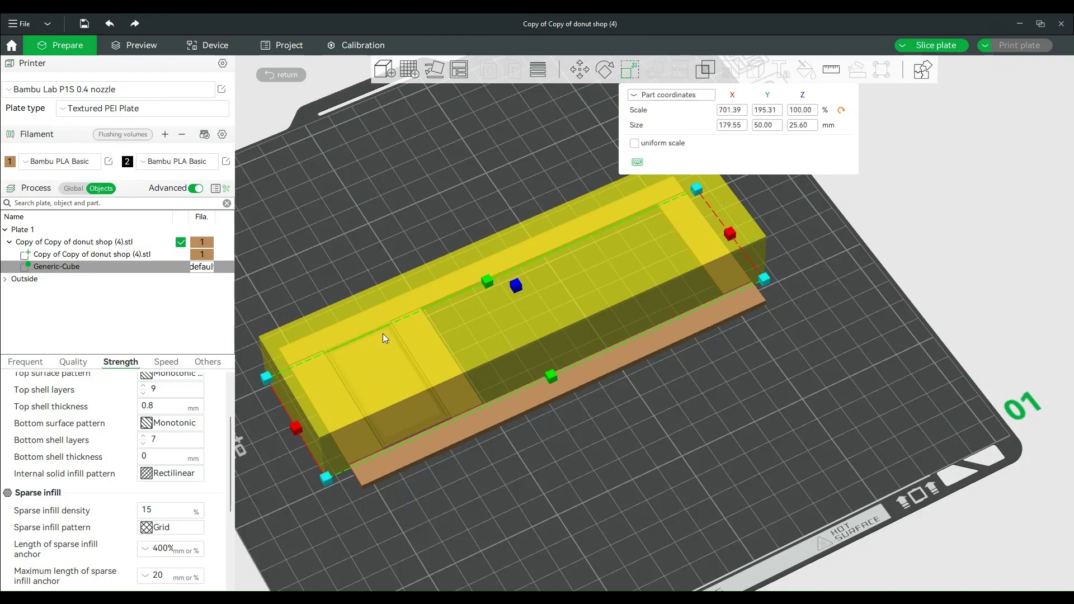
left_click_drag(468, 457, 394, 264)
scroll(507, 431, "up", 7)
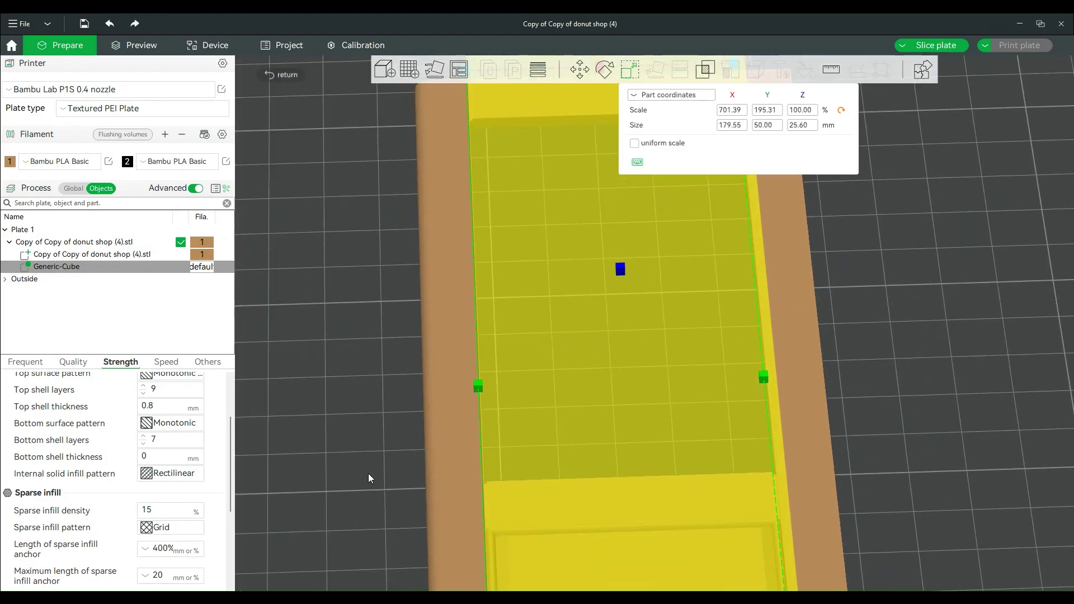
right_click_drag(364, 437, 287, 262)
scroll(955, 510, "up", 6)
right_click_drag(955, 510, 601, 258)
mouse_move(710, 502)
left_mouse_down()
mouse_move(690, 502)
mouse_move(699, 501)
left_mouse_up()
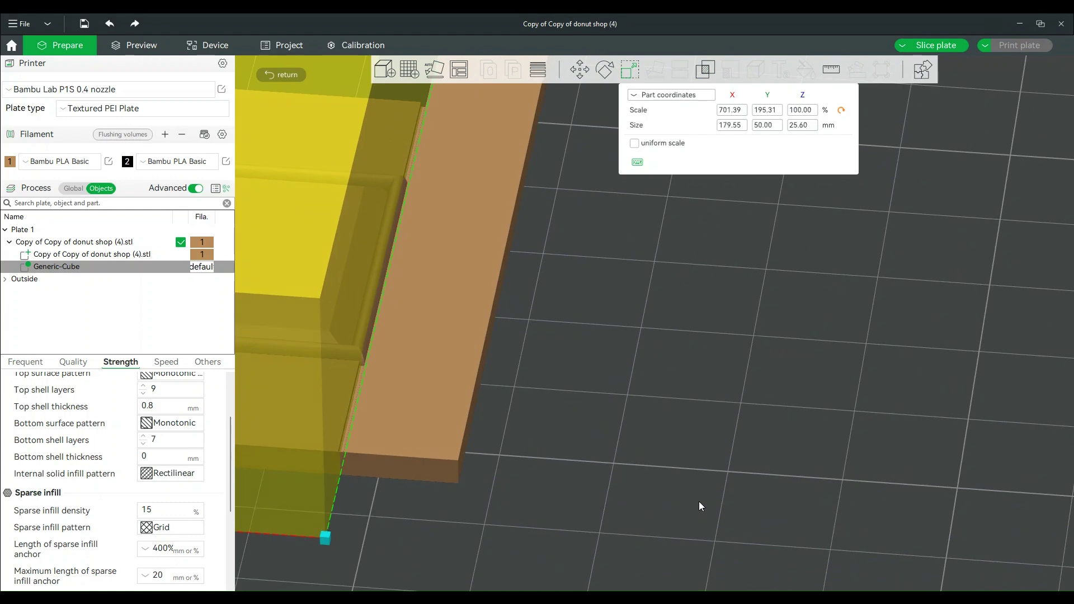
scroll(649, 481, "down", 1)
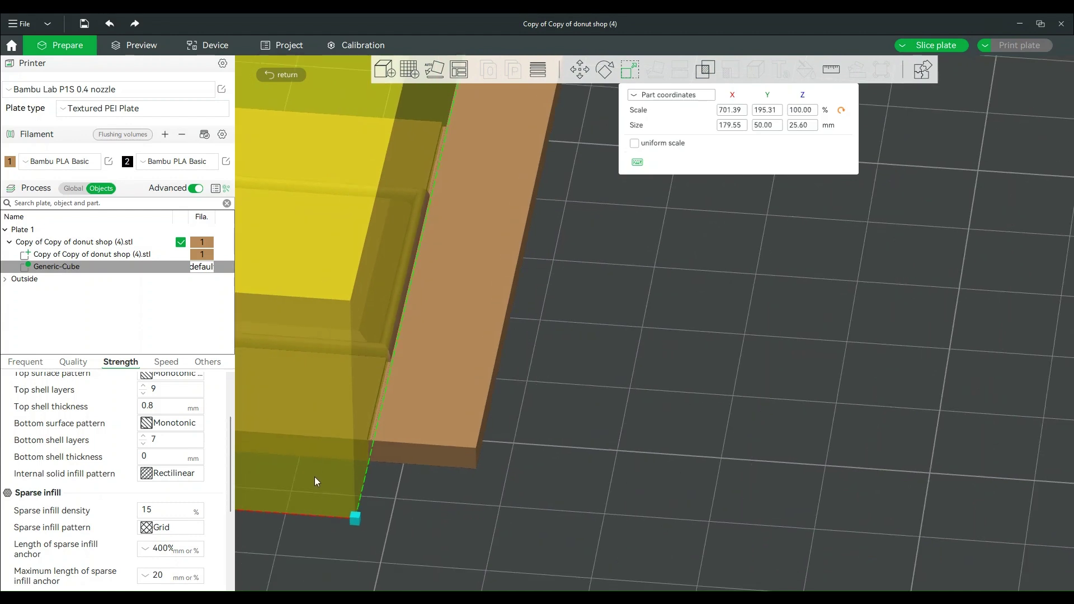
key("Up")
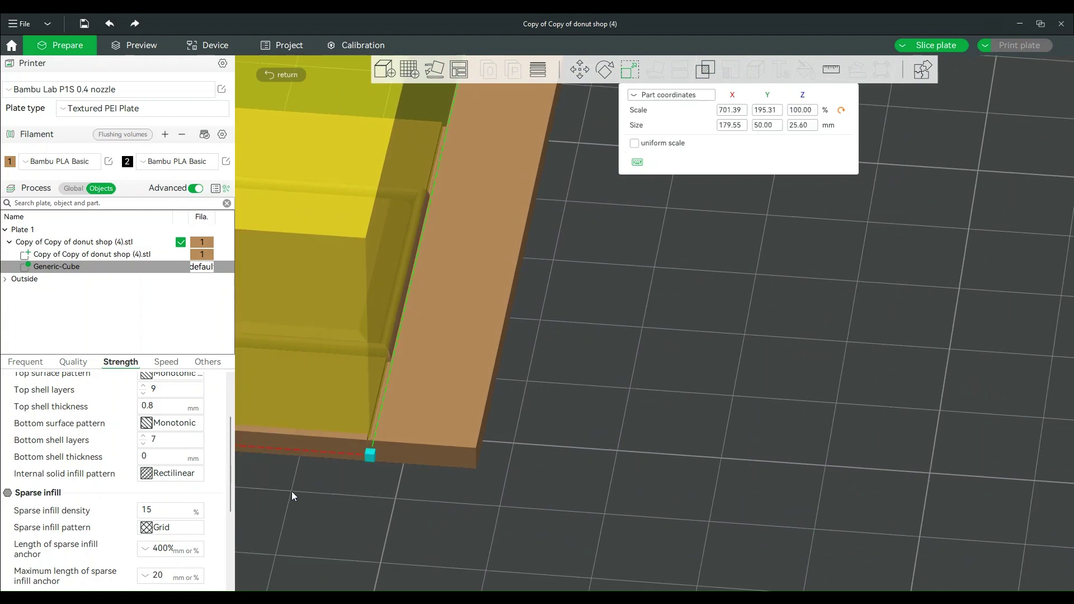
Extend the cube modifier along X to about 183.7 mm to cover the door's ends, checking its fit between the long frame members.
scroll(461, 514, "down", 2)
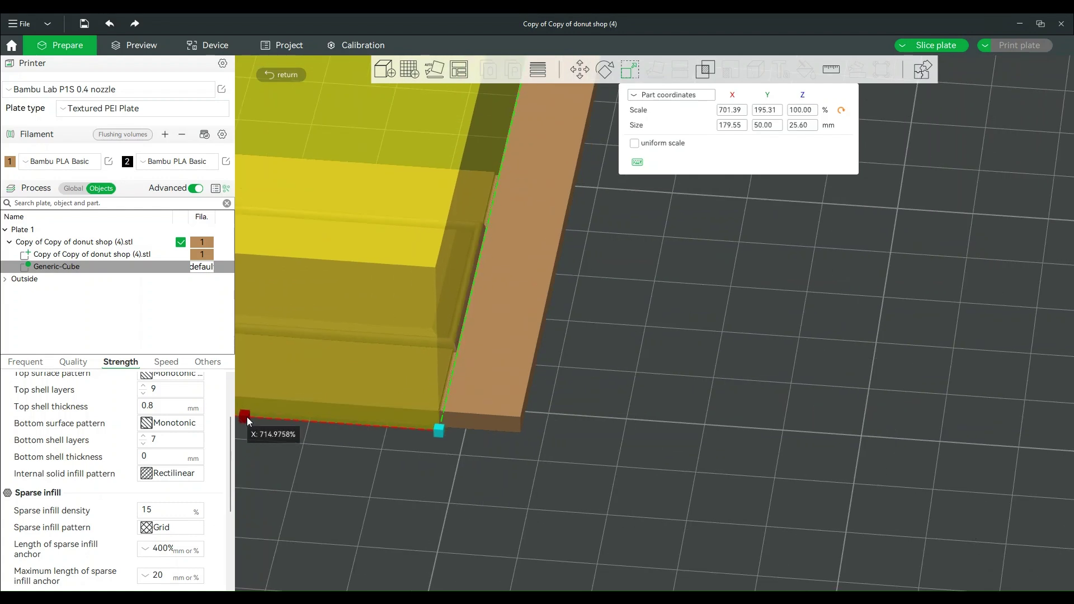
left_click_drag(247, 417, 252, 416)
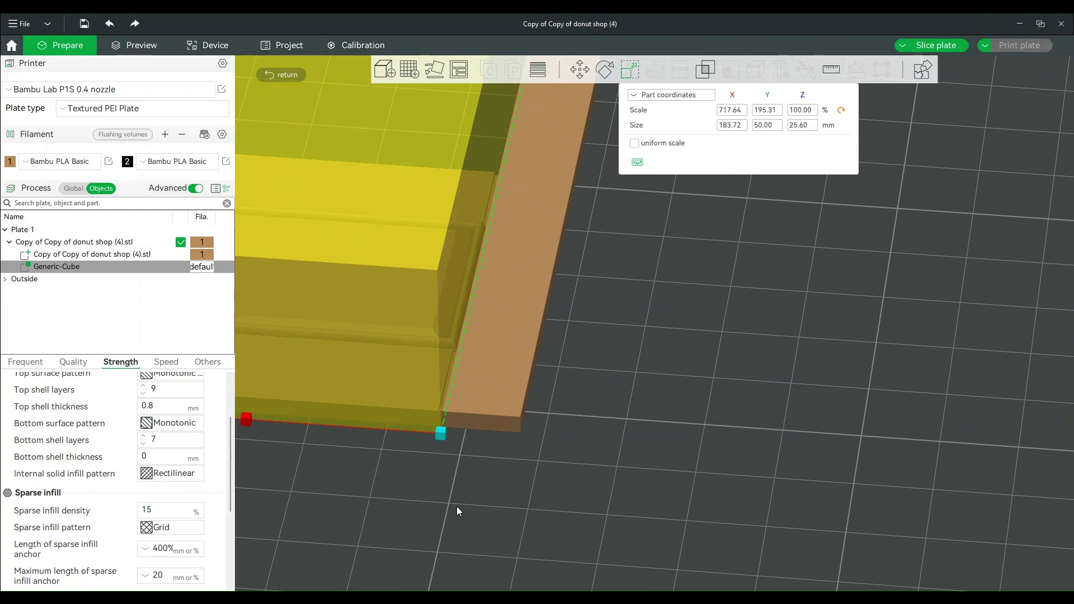
right_click_drag(487, 509, 818, 502)
mouse_move(486, 473)
left_mouse_down()
mouse_move(528, 473)
mouse_move(488, 481)
left_mouse_up()
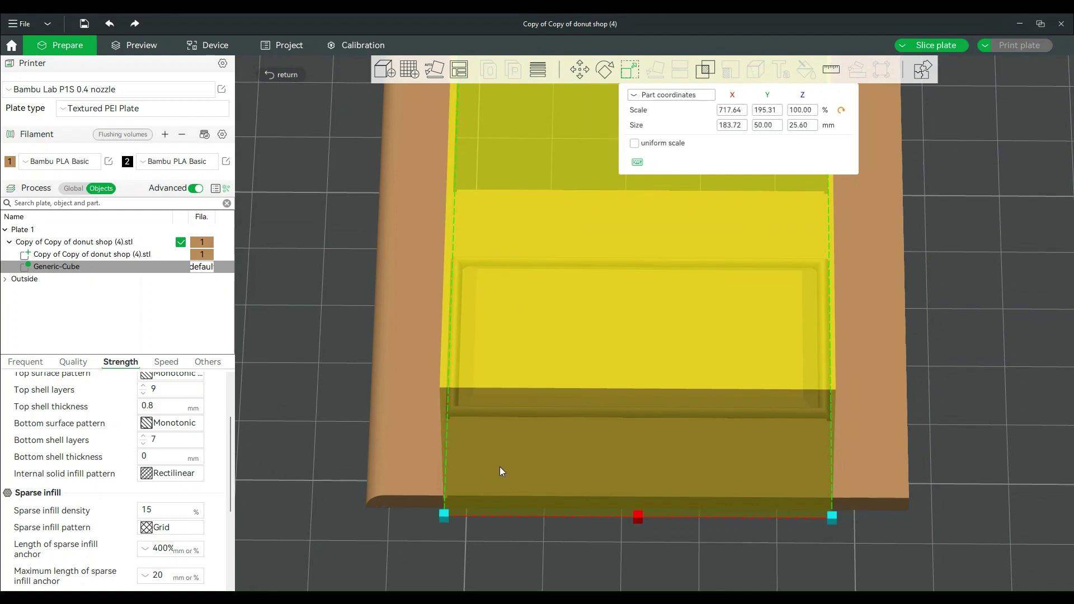
right_click_drag(343, 518, 356, 517)
scroll(303, 390, "down", 2)
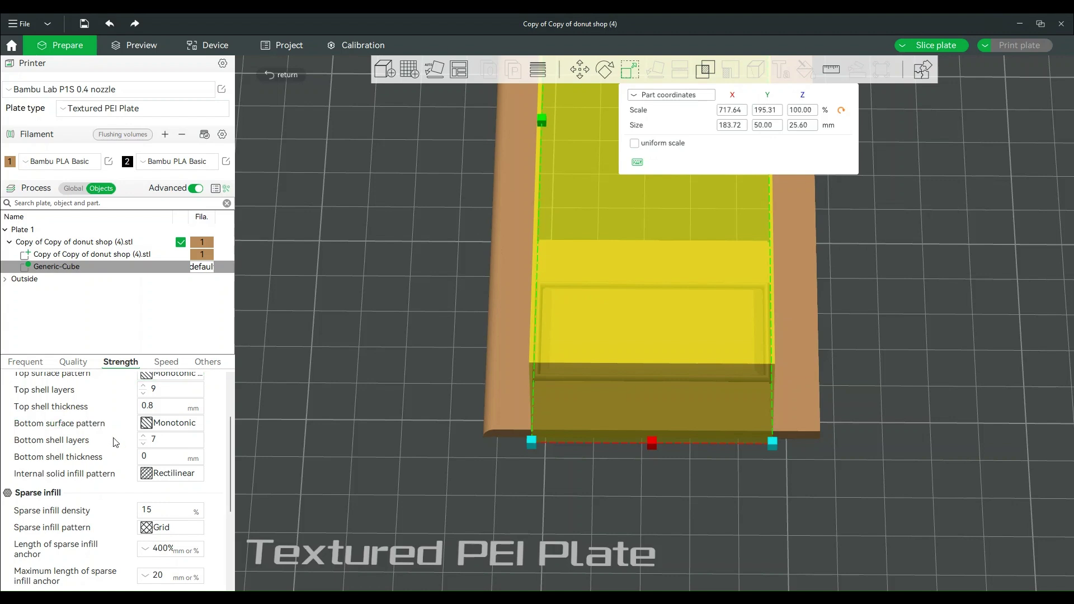
Set the cube modifier's infill direction to 180 degrees.
scroll(89, 427, "down", 3)
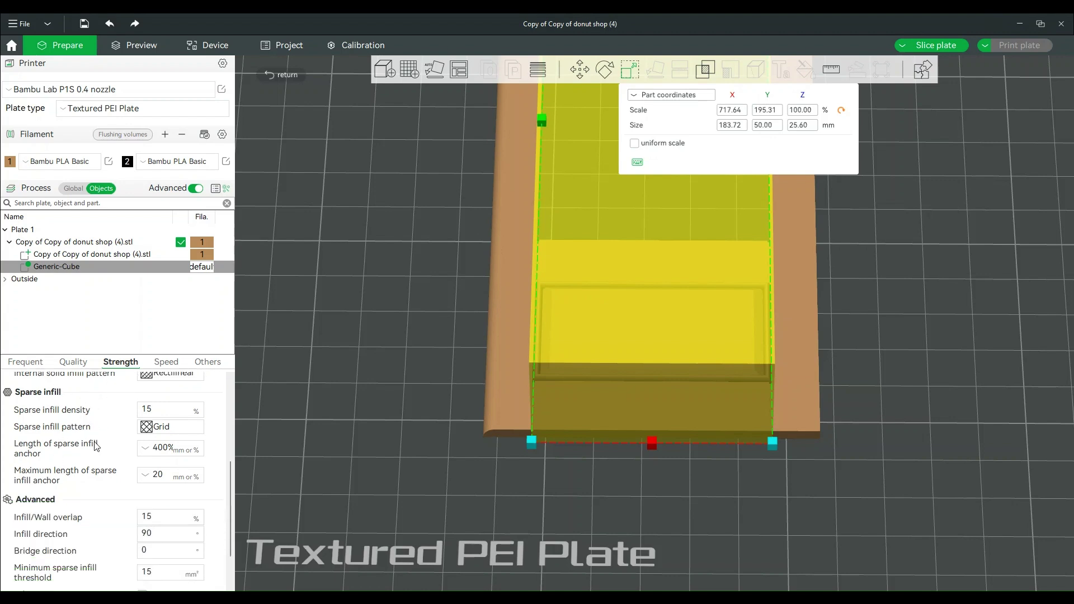
scroll(124, 420, "down", 2)
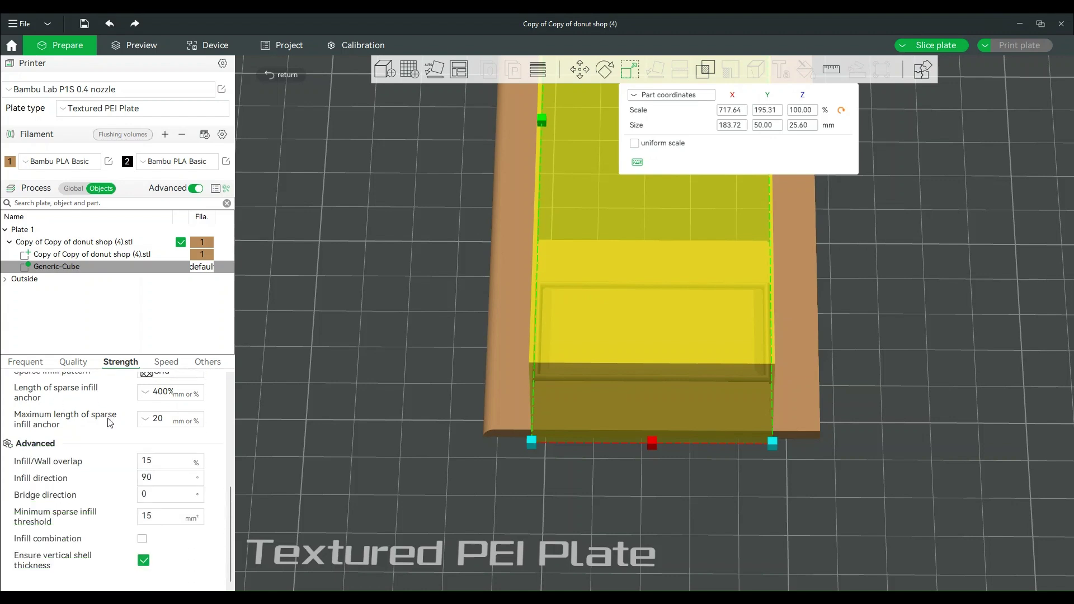
scroll(70, 483, "up", 2)
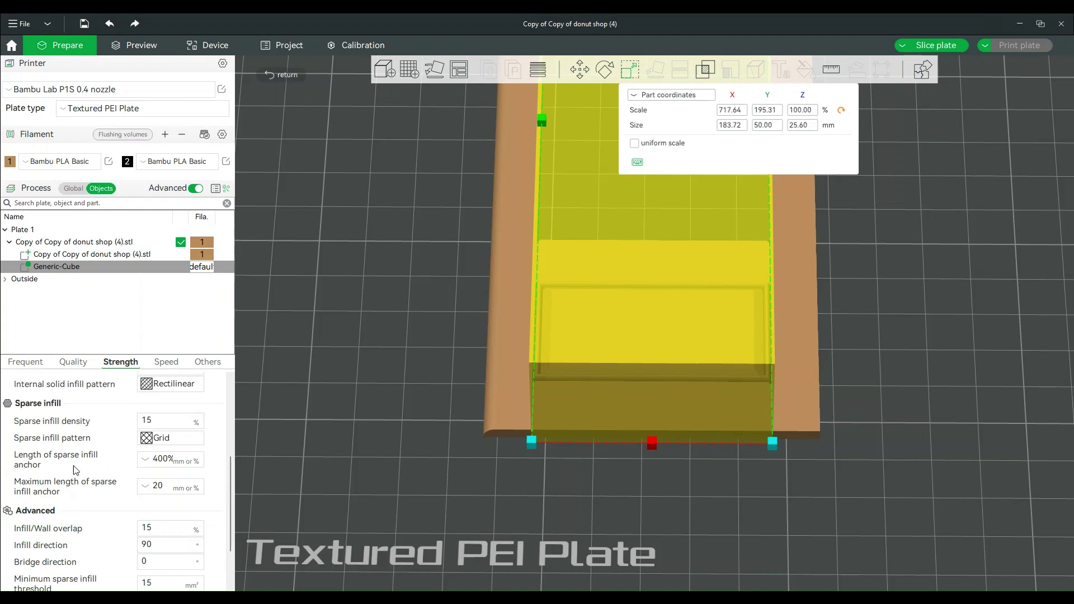
left_click(159, 546)
double_click(152, 546)
type("180")
key("Return")
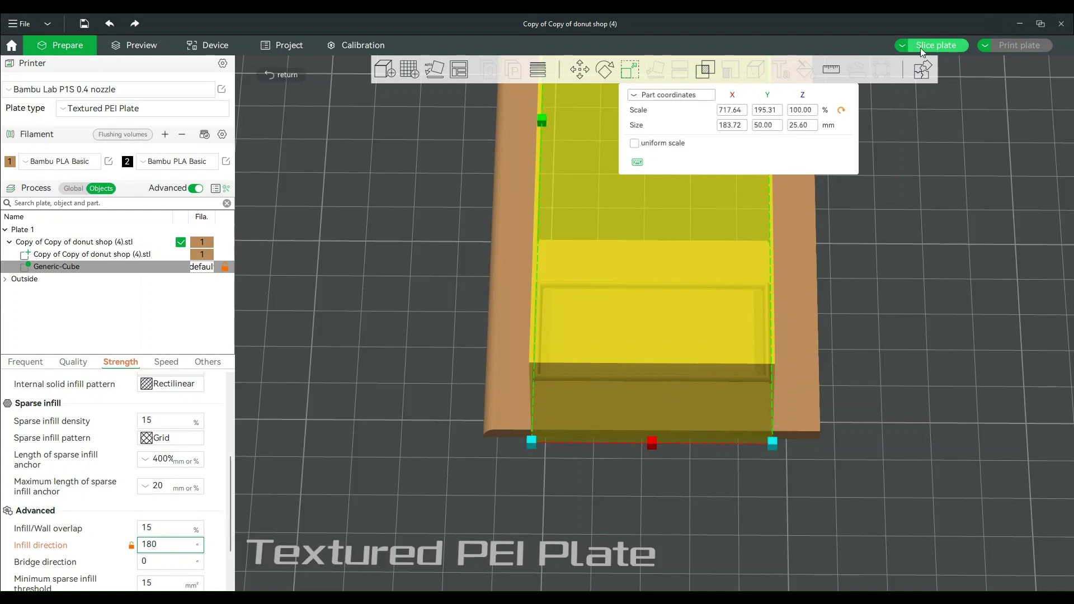
Slice the plate and examine the surface line direction on the door's lower panel and surrounding frame members.
scroll(524, 391, "up", 4)
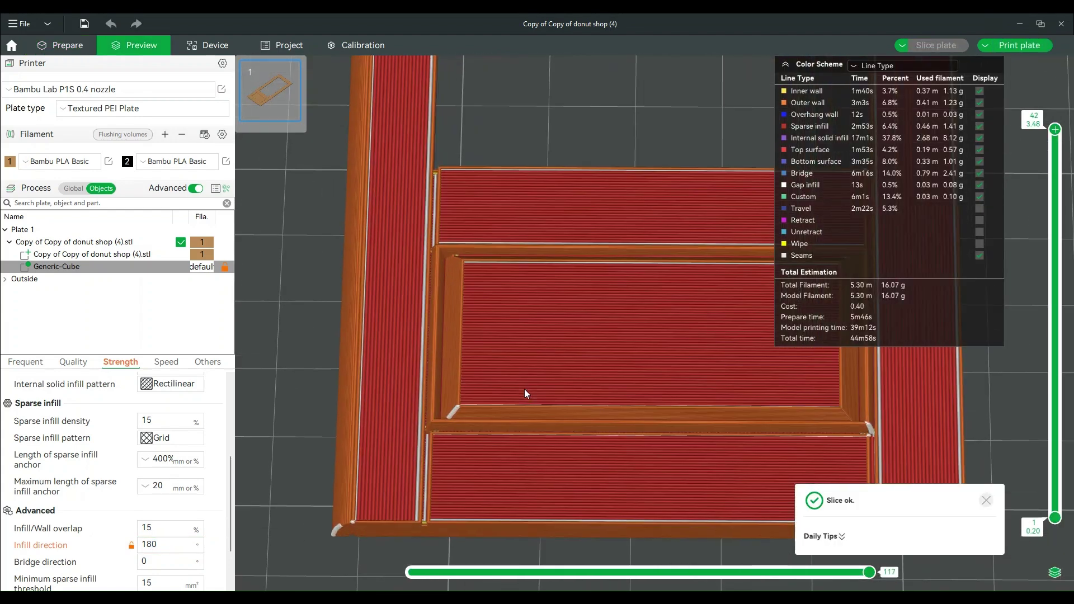
scroll(525, 388, "up", 3)
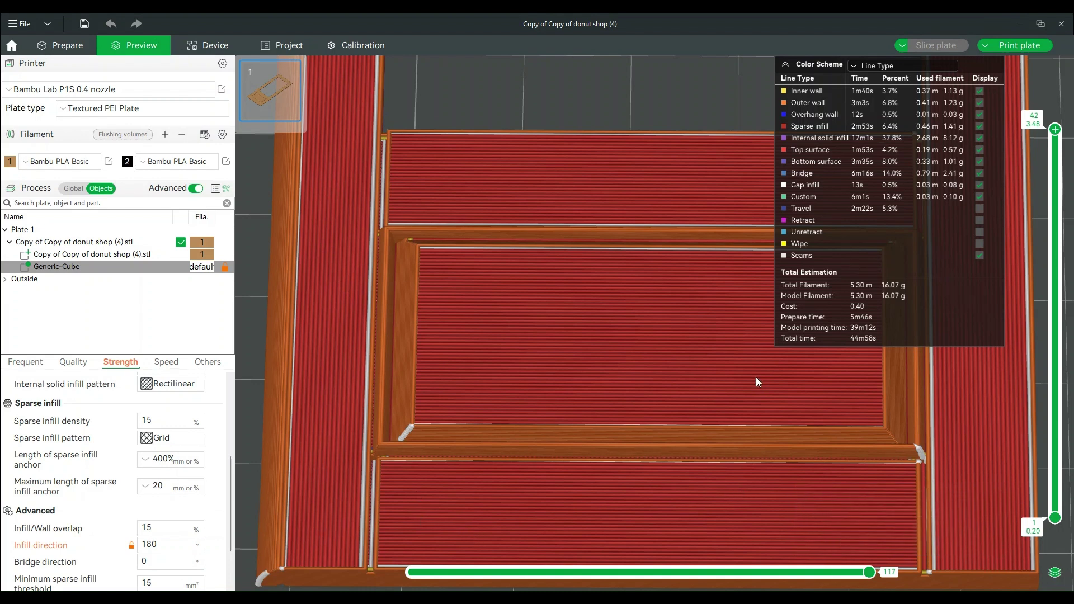
scroll(639, 284, "down", 5)
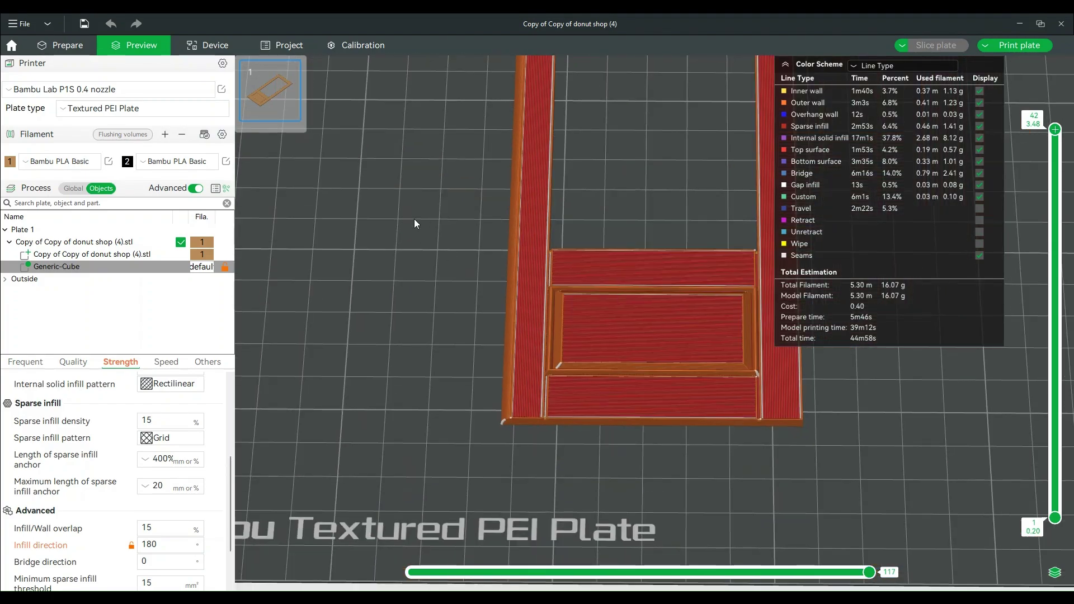
left_click_drag(364, 262, 425, 273)
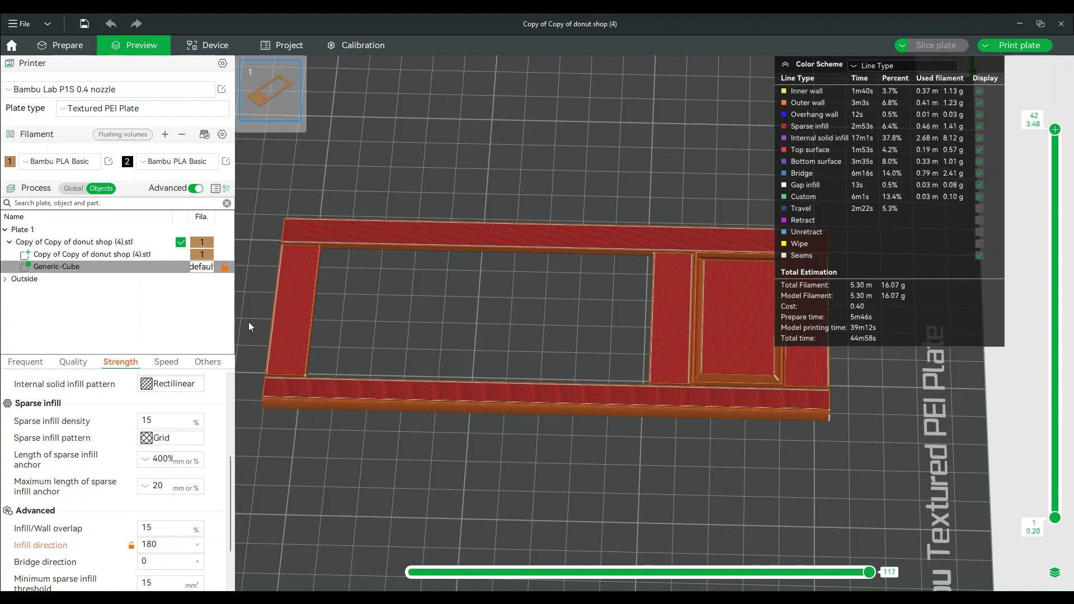
Show the global process settings and examine the sliced door's long and short frame members from several angles.
left_click(70, 189)
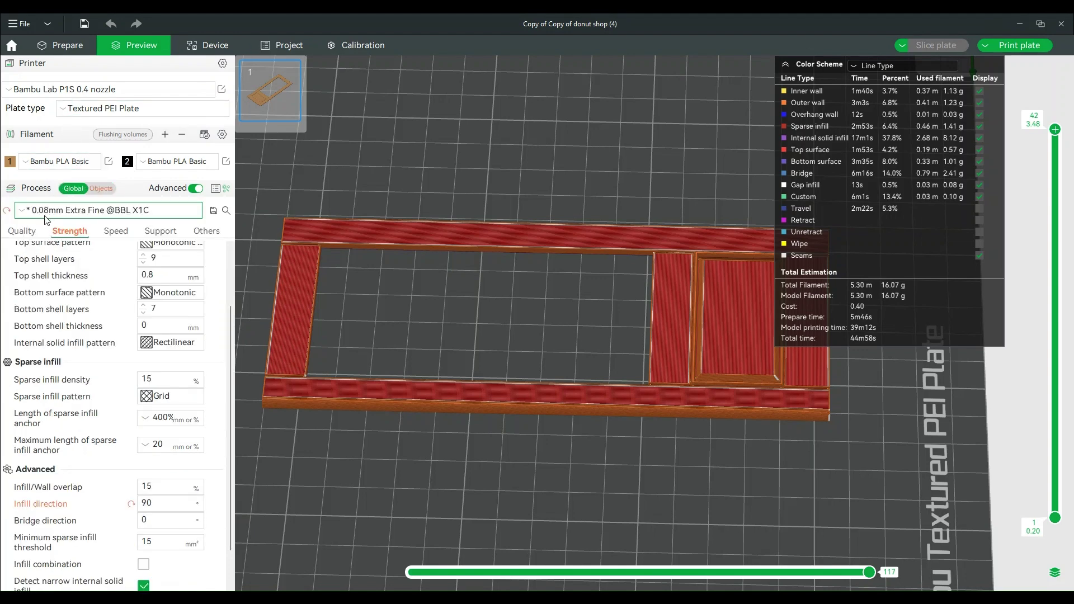
scroll(454, 334, "up", 3)
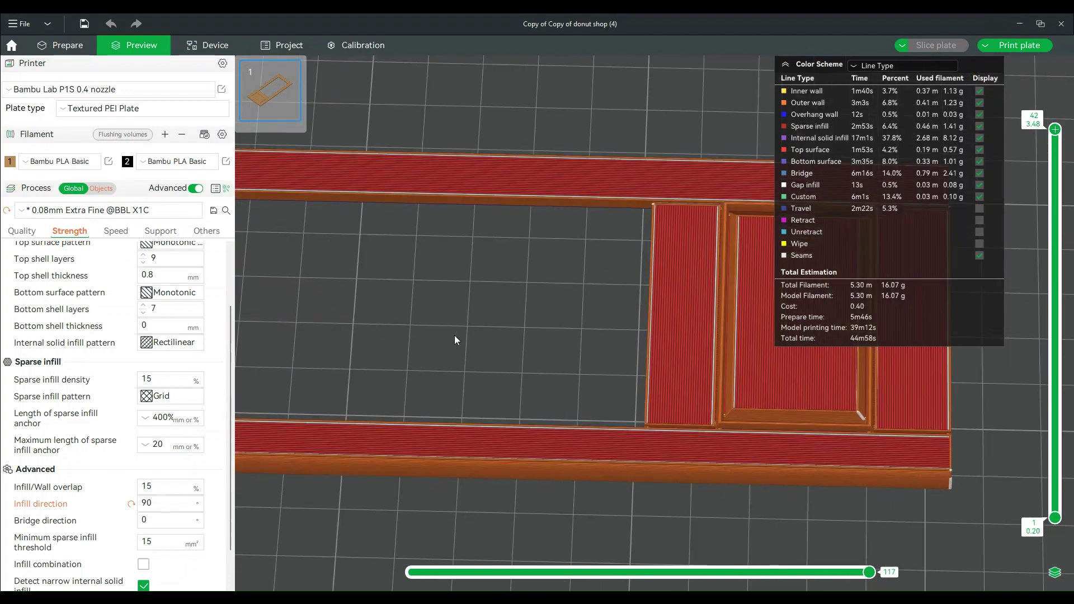
scroll(453, 335, "up", 2)
left_click_drag(452, 344, 390, 318)
scroll(391, 324, "up", 2)
scroll(391, 328, "down", 2)
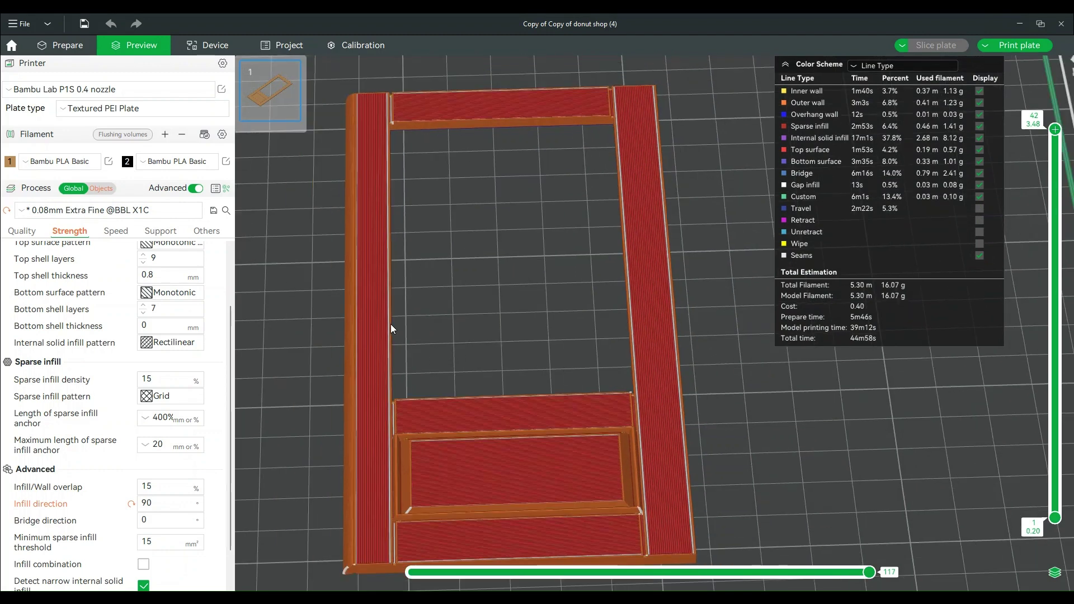
left_click_drag(390, 324, 371, 339)
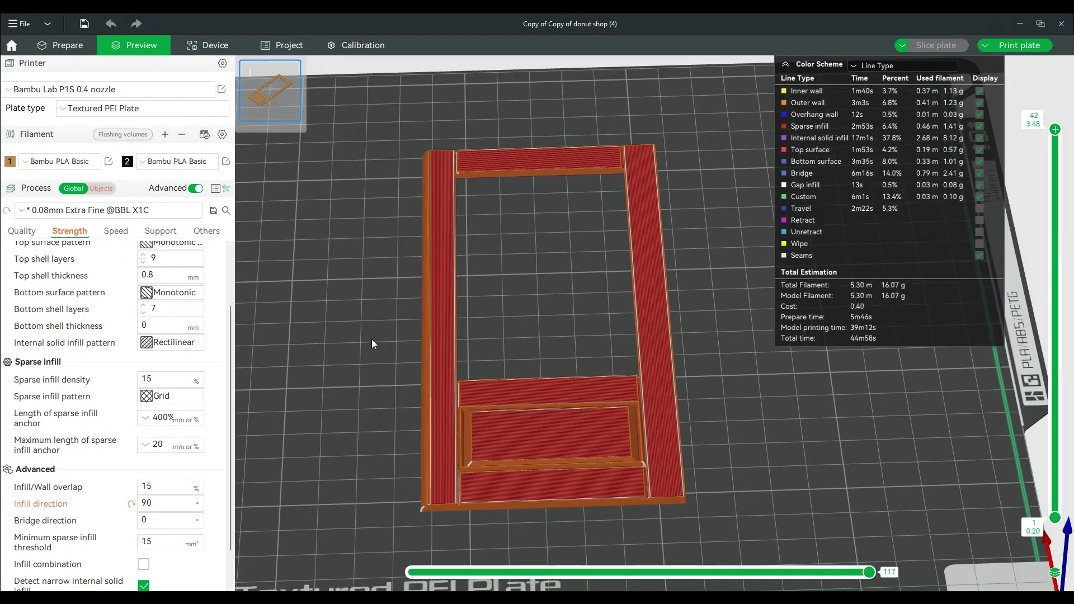